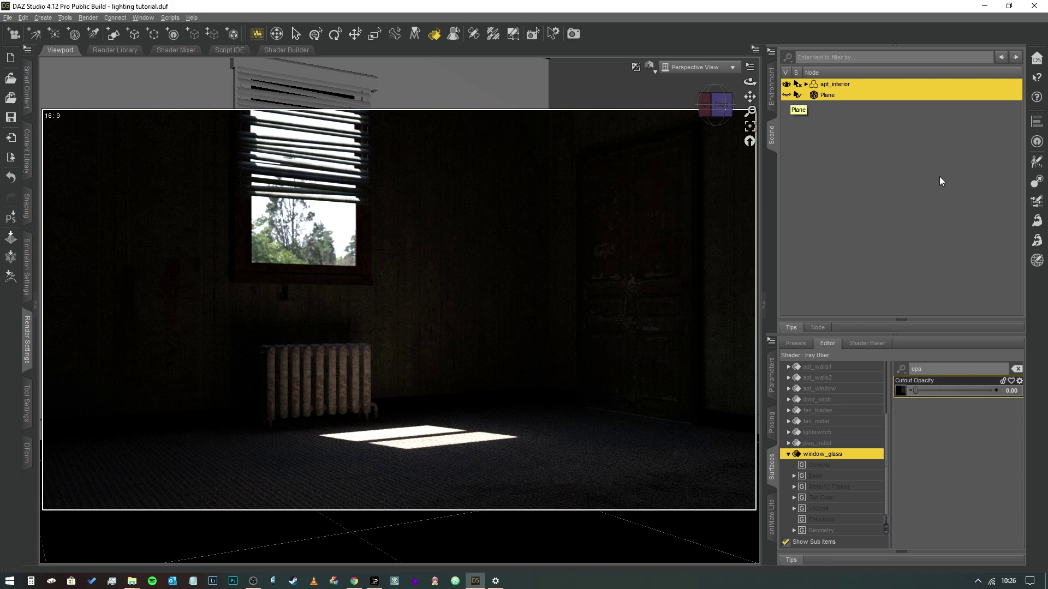
Step: Try a Dome Rotation of 10 in the Iray Environment settings, then reset it to 0
{"action": "left_click", "coordinate": [28, 328]}
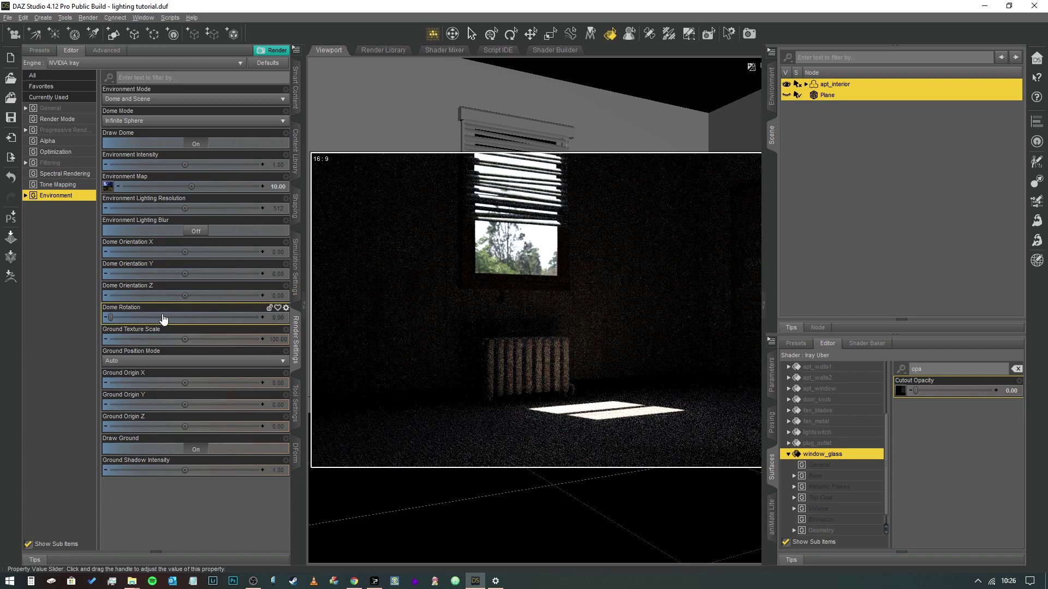
{"action": "left_click", "coordinate": [279, 319]}
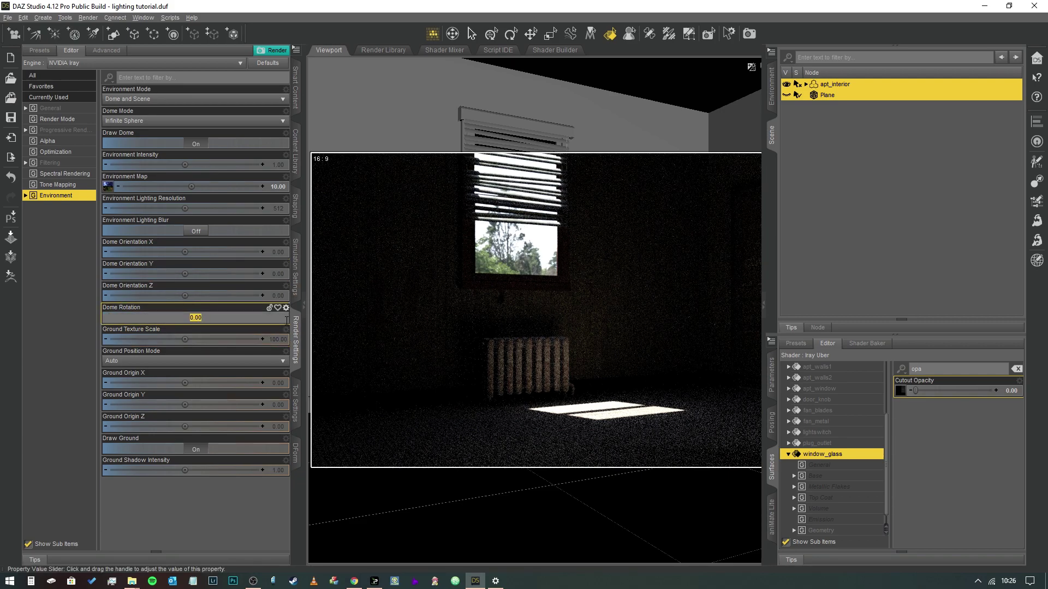
{"action": "type", "text": "10"}
{"action": "key", "text": "Return"}
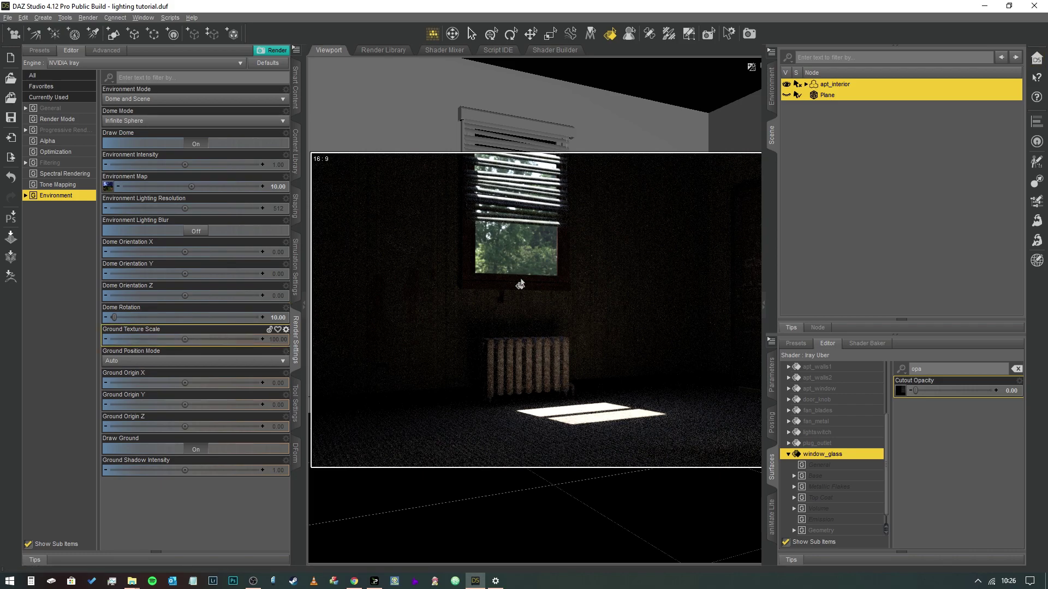
{"action": "left_click", "coordinate": [275, 317]}
{"action": "type", "text": "0"}
{"action": "key", "text": "Return"}
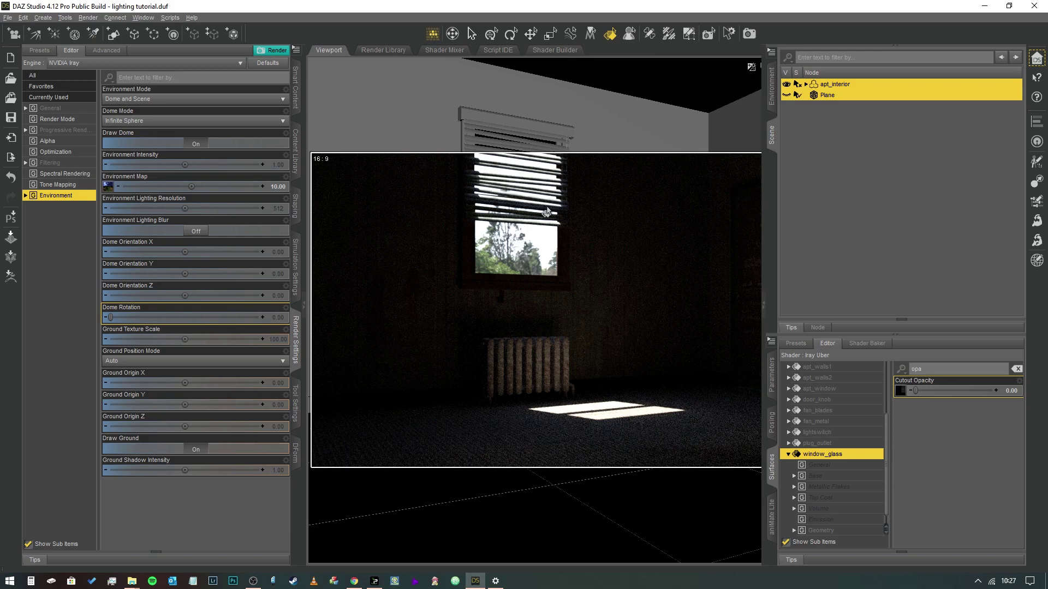
{"action": "key", "text": "Tab"}
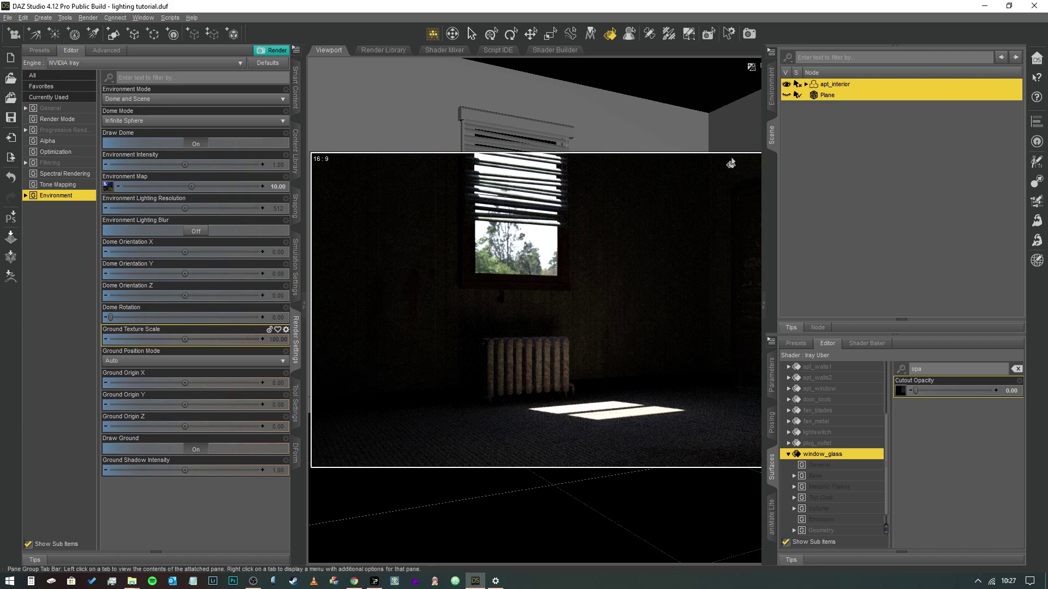
{"action": "left_click", "coordinate": [771, 136]}
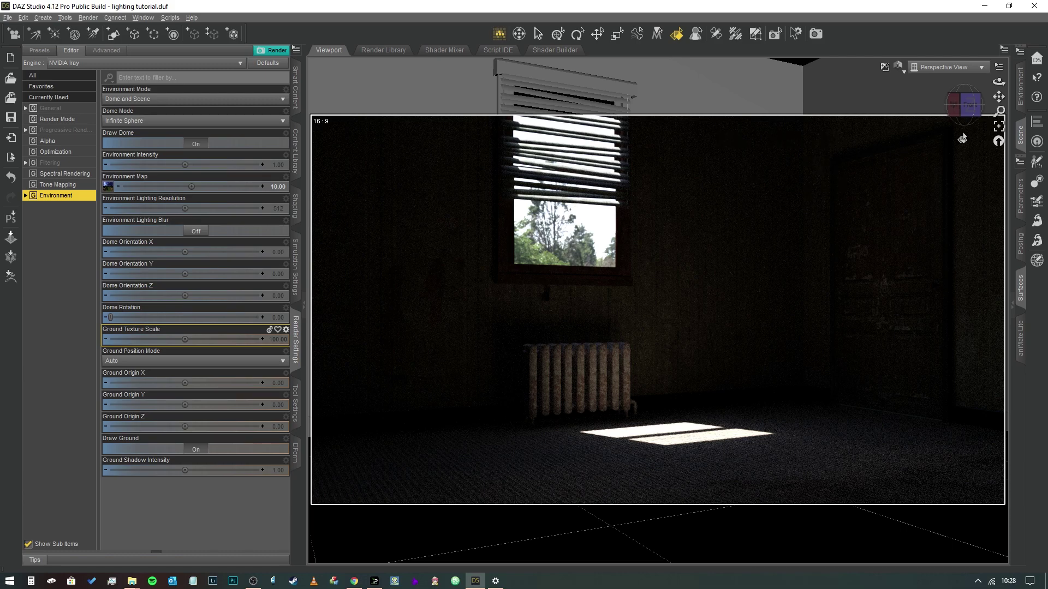
Step: Make the Plane visible in the Scene pane and select only it
{"action": "left_click", "coordinate": [1021, 130]}
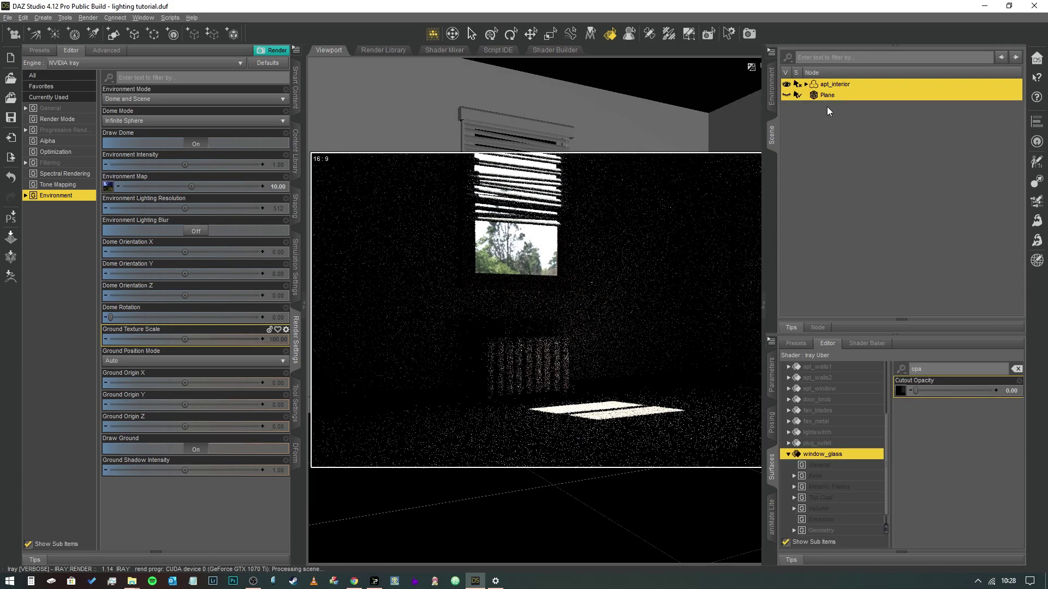
{"action": "left_click", "coordinate": [787, 96]}
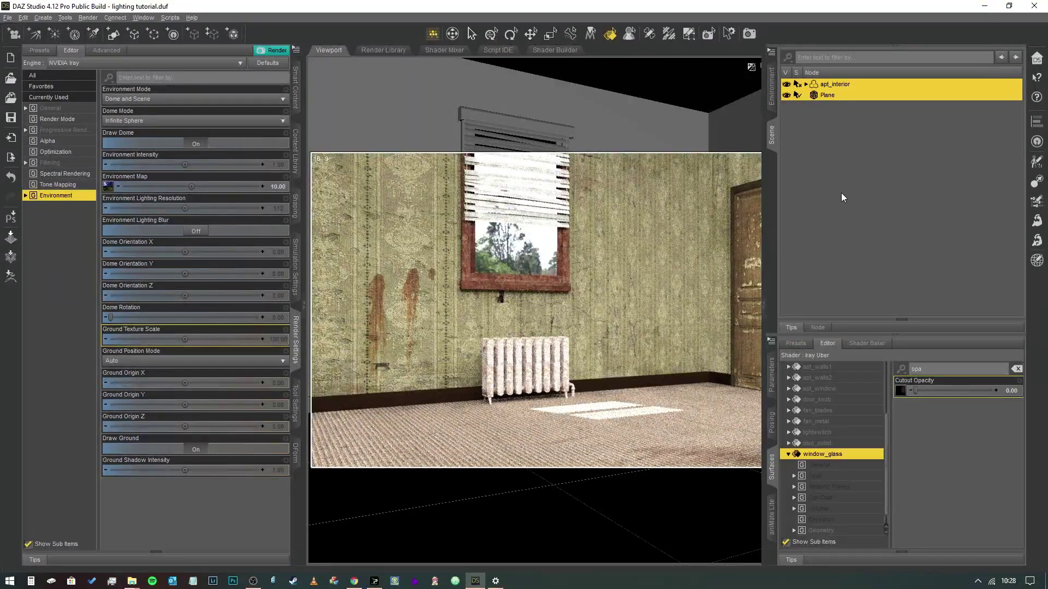
{"action": "left_click", "coordinate": [826, 99]}
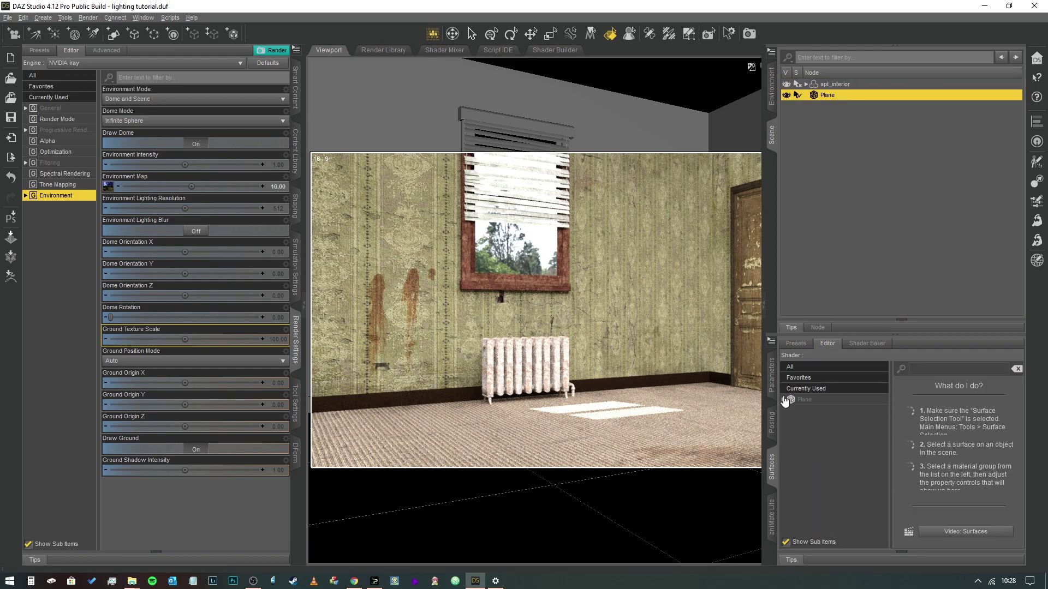
Step: Show the Plane's Default surface Emission settings with the filter cleared
{"action": "left_click", "coordinate": [783, 399]}
{"action": "left_click", "coordinate": [789, 410]}
{"action": "left_click", "coordinate": [797, 476]}
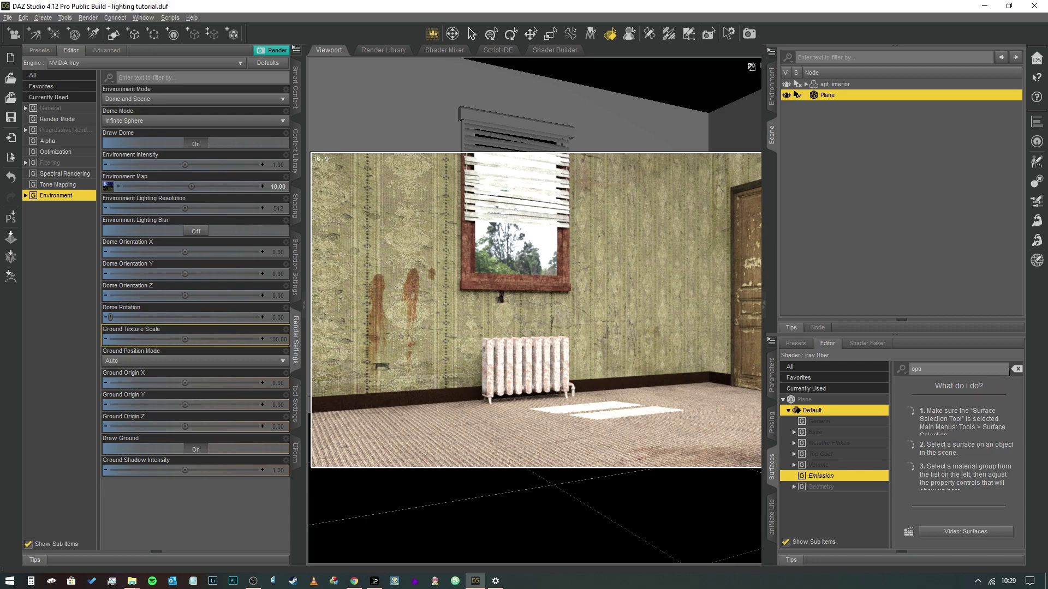
{"action": "left_click", "coordinate": [1018, 369]}
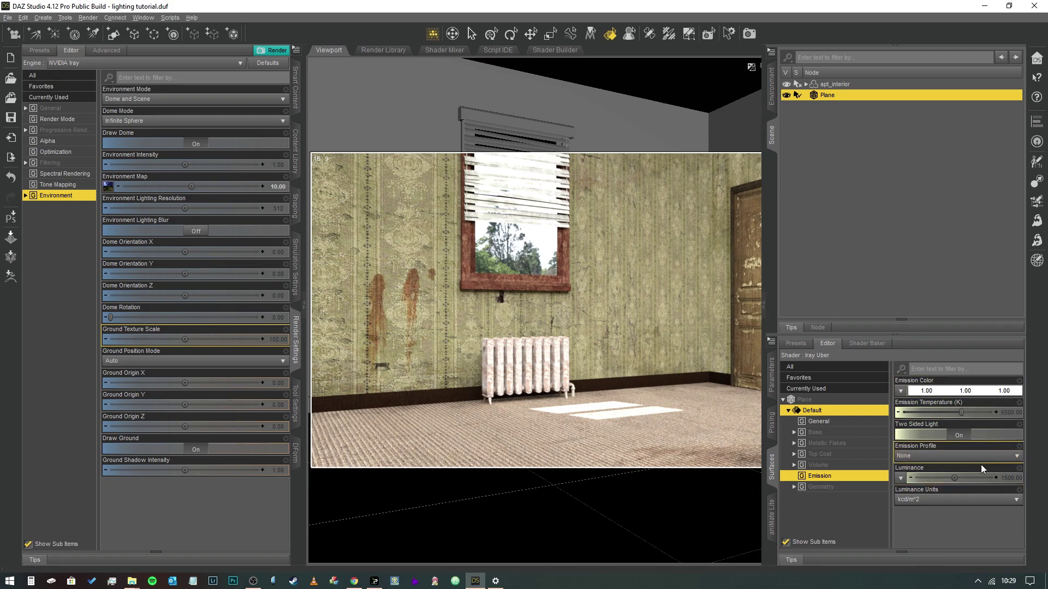
Step: Try Plane emission luminance of 100, then 150, widening the preview to compare
{"action": "left_click", "coordinate": [1007, 480]}
{"action": "type", "text": "1"}
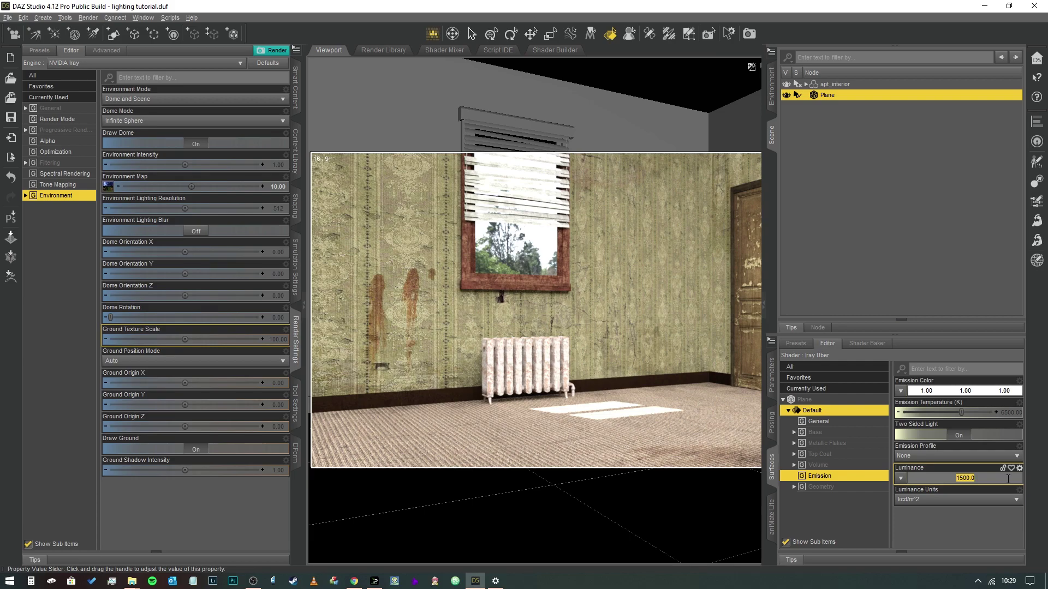
{"action": "key", "text": "Return"}
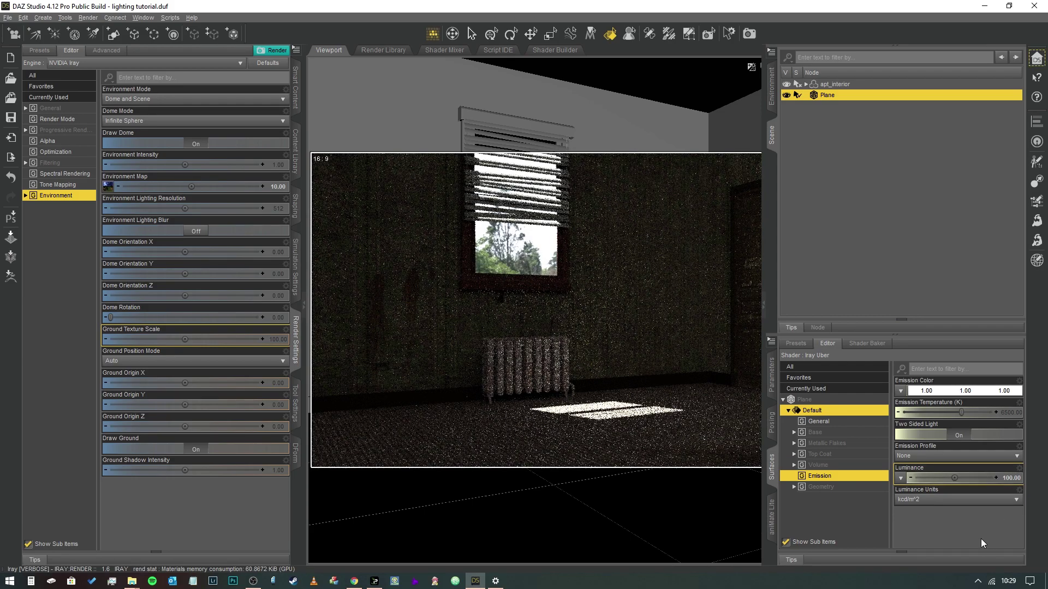
{"action": "left_click", "coordinate": [295, 338]}
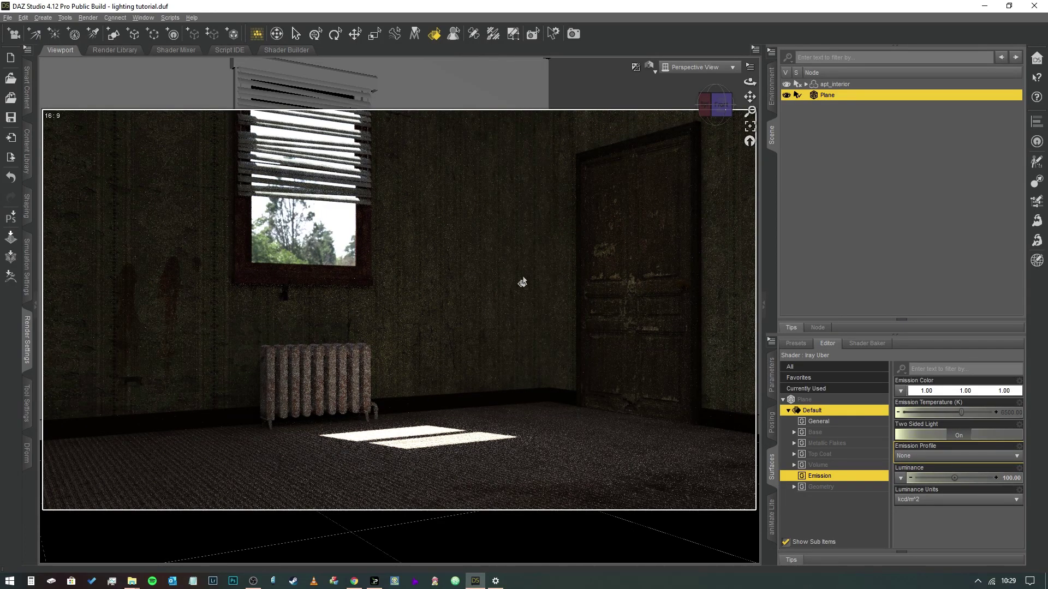
{"action": "left_click", "coordinate": [1014, 481]}
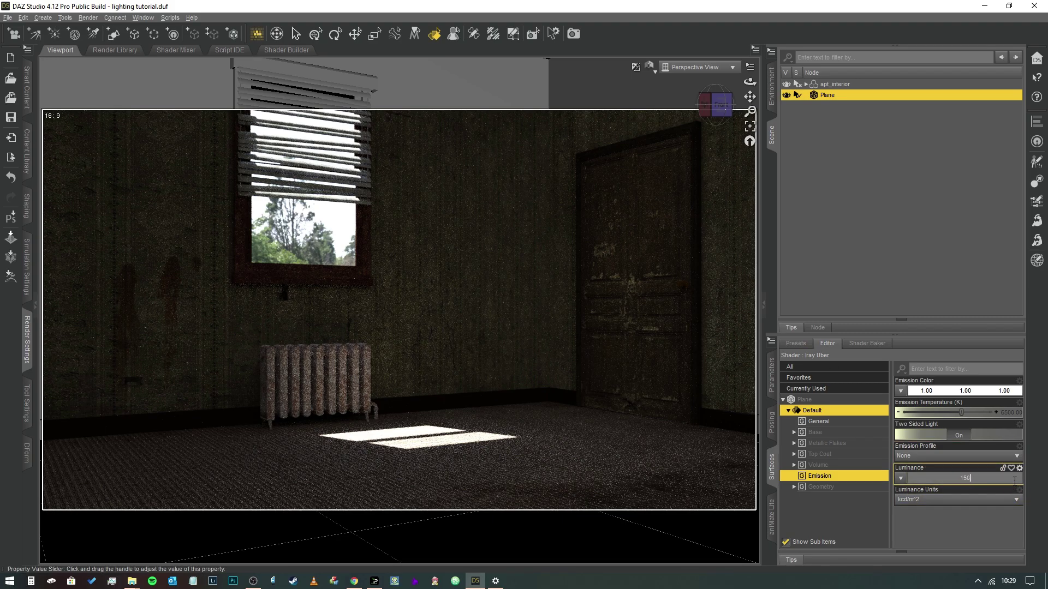
{"action": "type", "text": "150"}
{"action": "key", "text": "Return"}
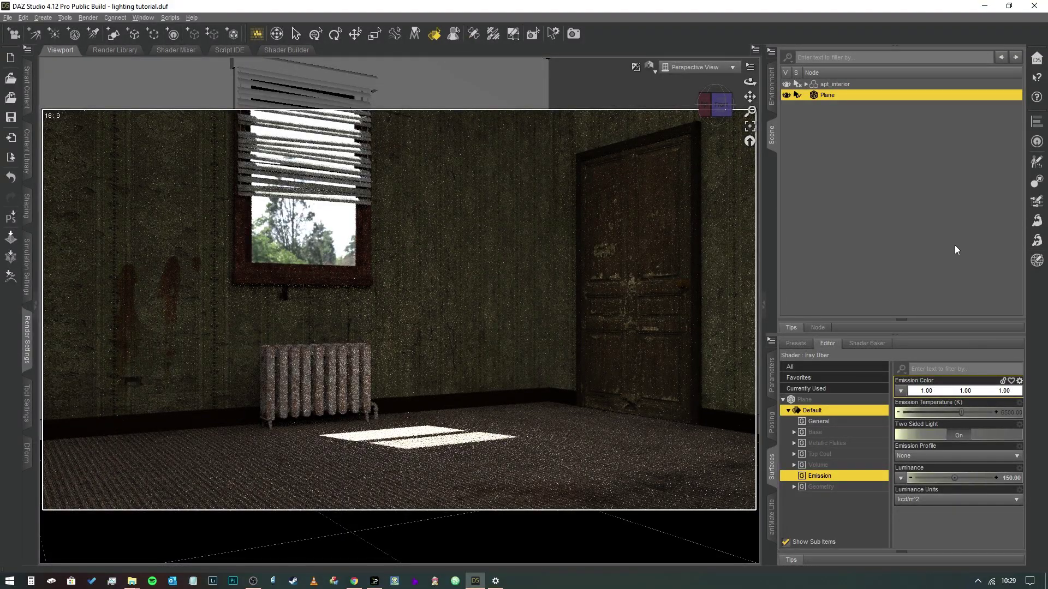
{"action": "key", "text": "Tab"}
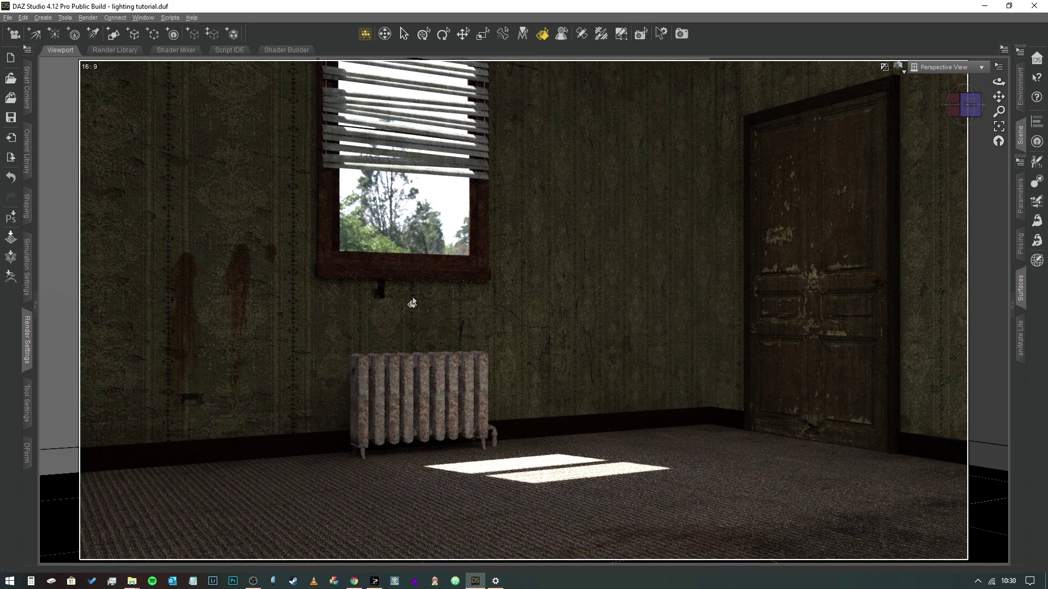
Step: Set the Plane's luminance to 80 and widen the Iray preview
{"action": "left_click", "coordinate": [1019, 287]}
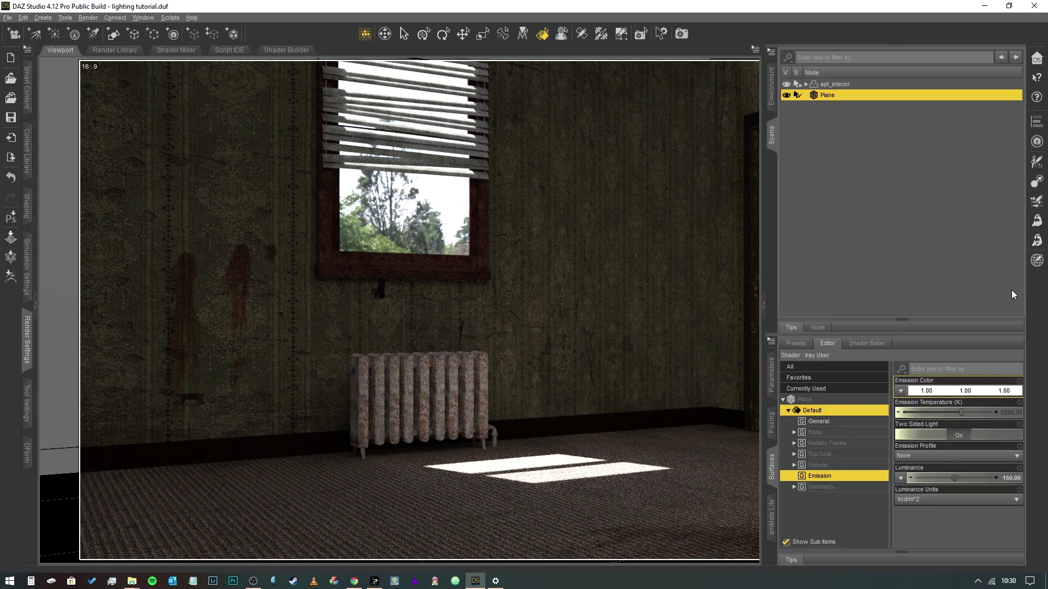
{"action": "left_click", "coordinate": [1011, 478]}
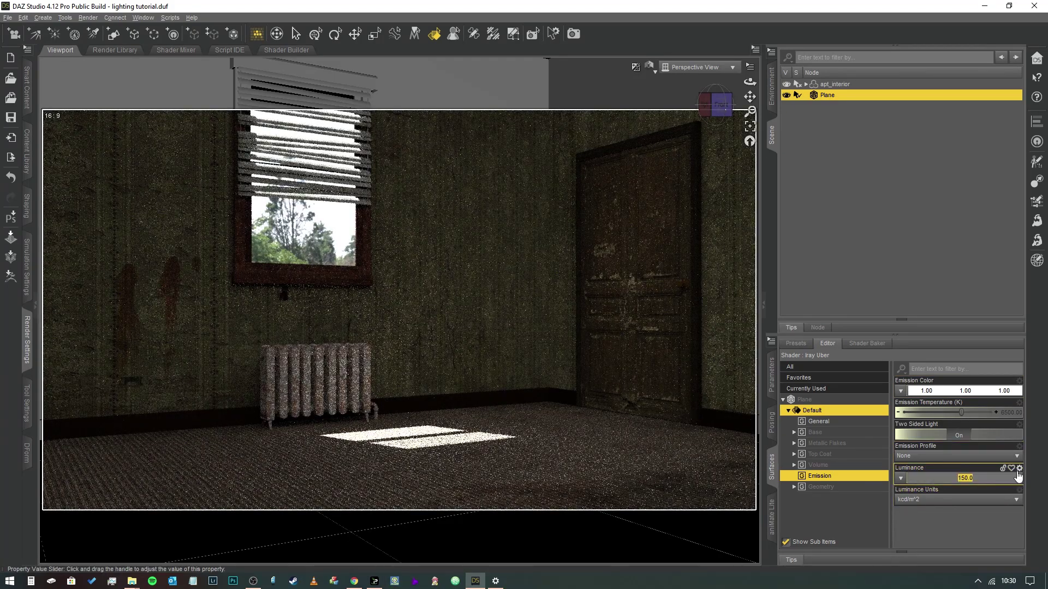
{"action": "type", "text": "80"}
{"action": "key", "text": "Return"}
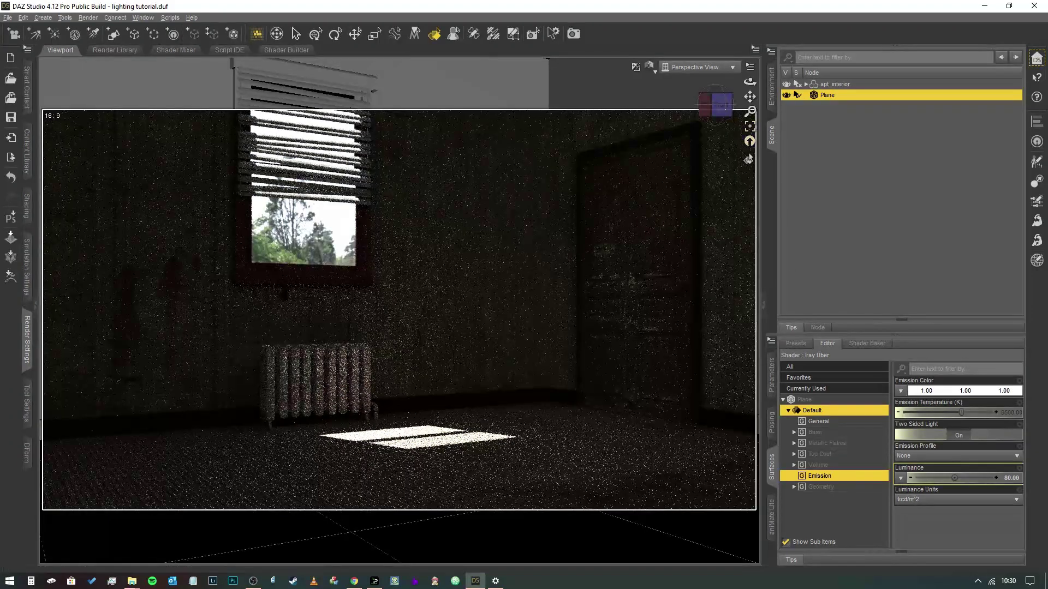
{"action": "left_click", "coordinate": [771, 137]}
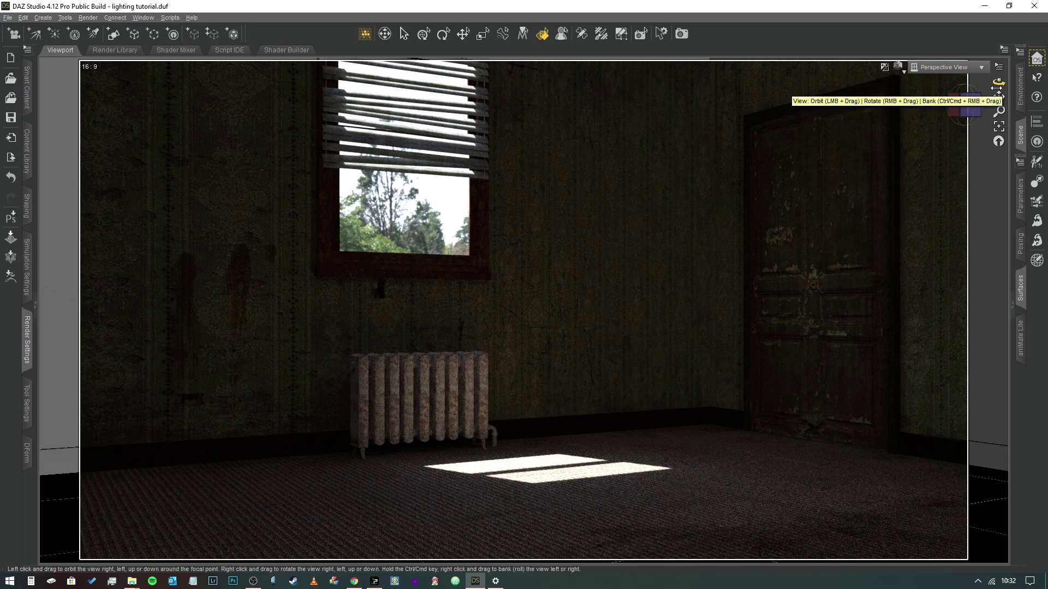
Step: Create Camera 1 from the current view and look through it
{"action": "left_click", "coordinate": [17, 40]}
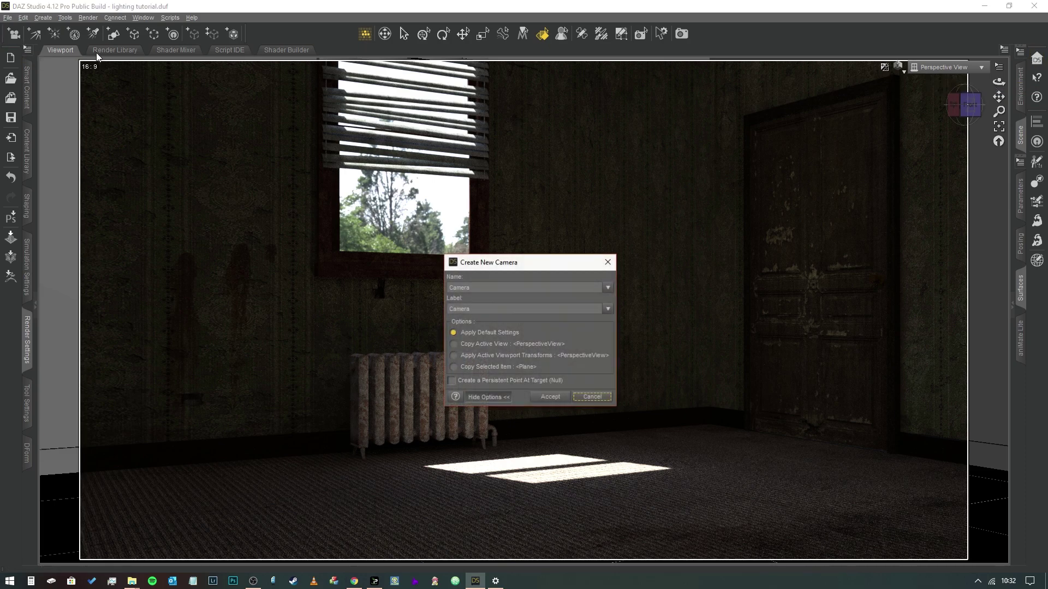
{"action": "left_click", "coordinate": [487, 287]}
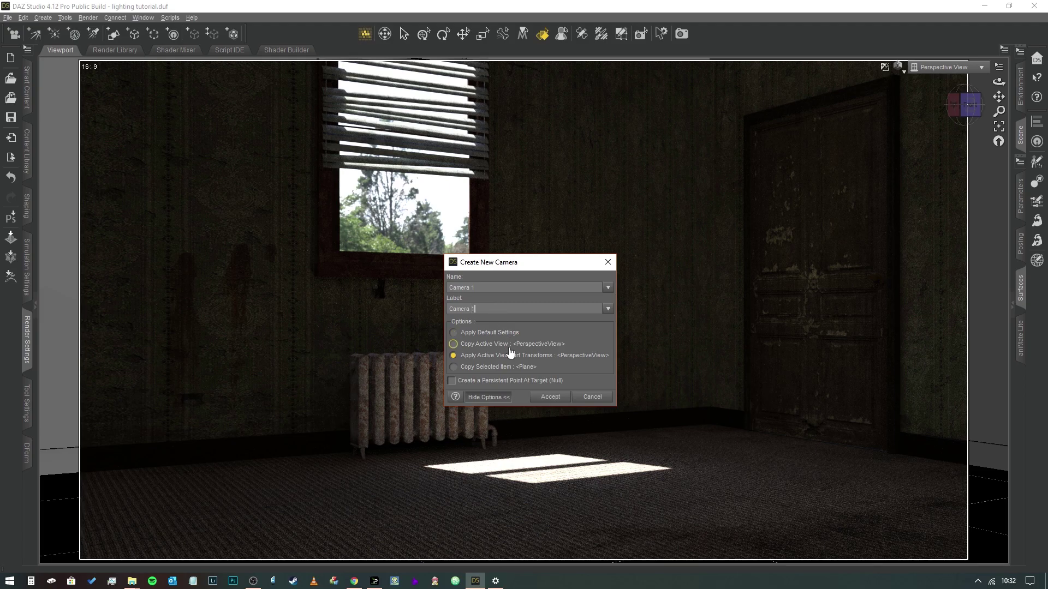
{"action": "left_click", "coordinate": [550, 397]}
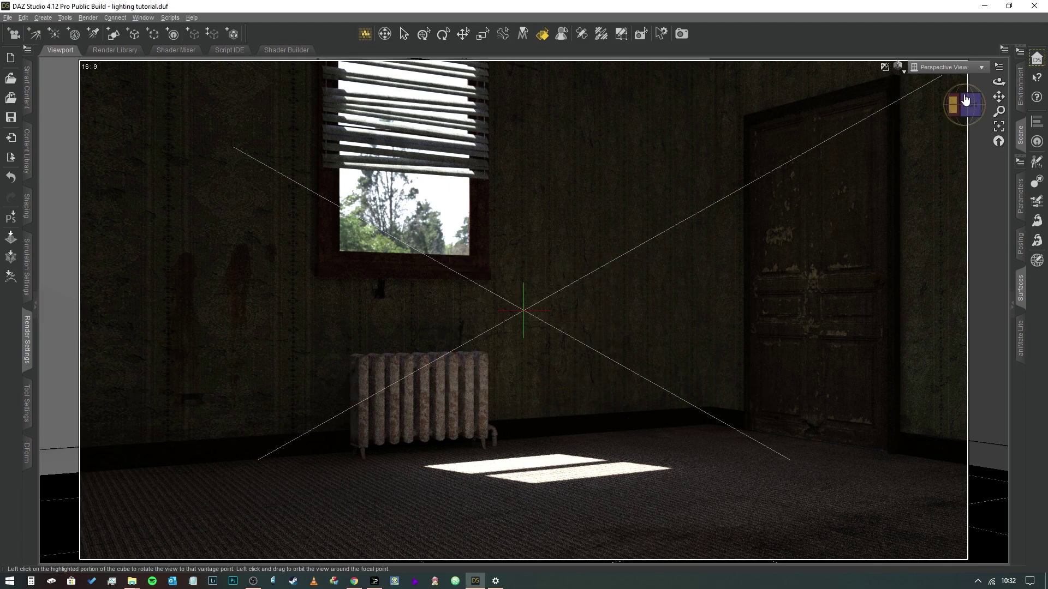
{"action": "left_click", "coordinate": [982, 70]}
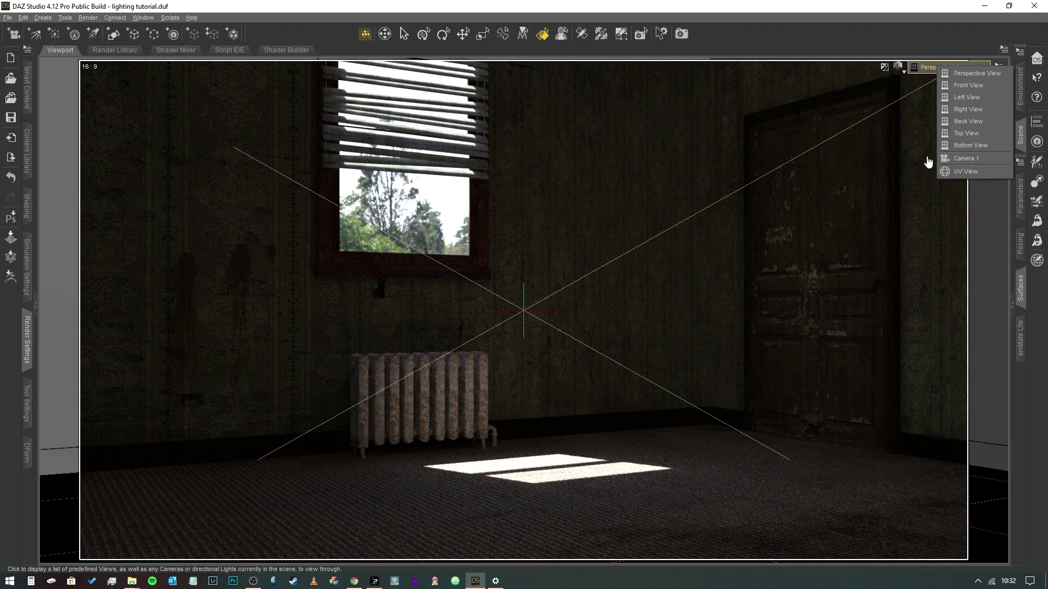
{"action": "left_click", "coordinate": [970, 158]}
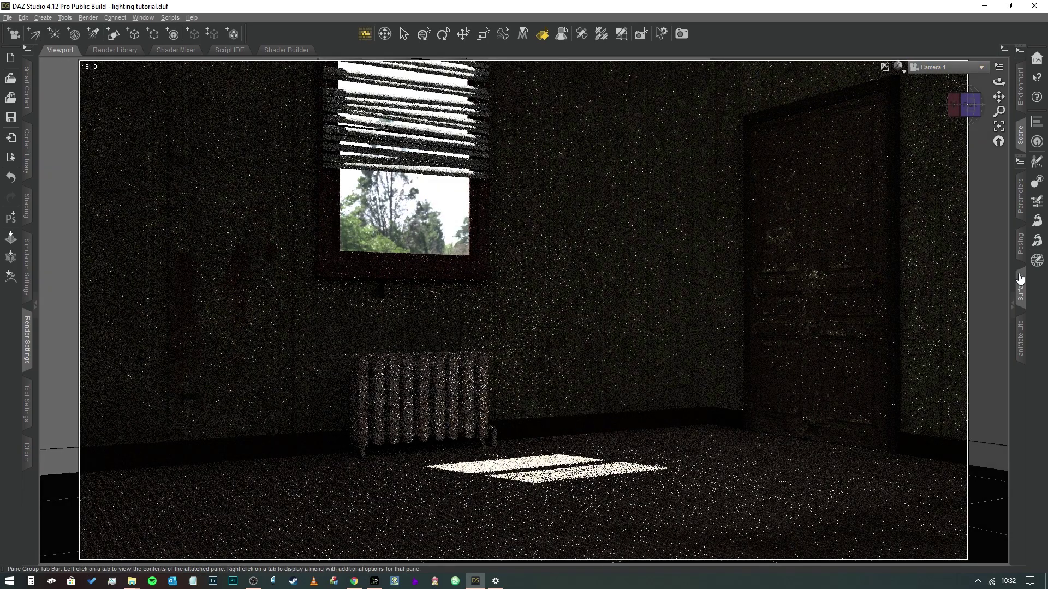
Step: Set Camera 1's Y Translate to 165, then lower it to 135
{"action": "left_click", "coordinate": [1013, 266]}
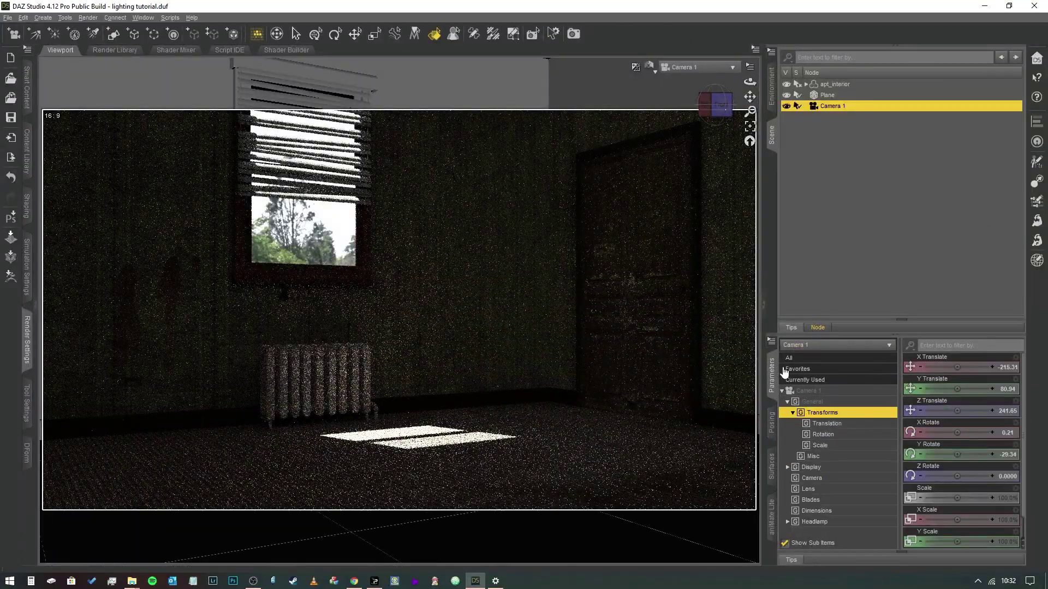
{"action": "left_click", "coordinate": [772, 376]}
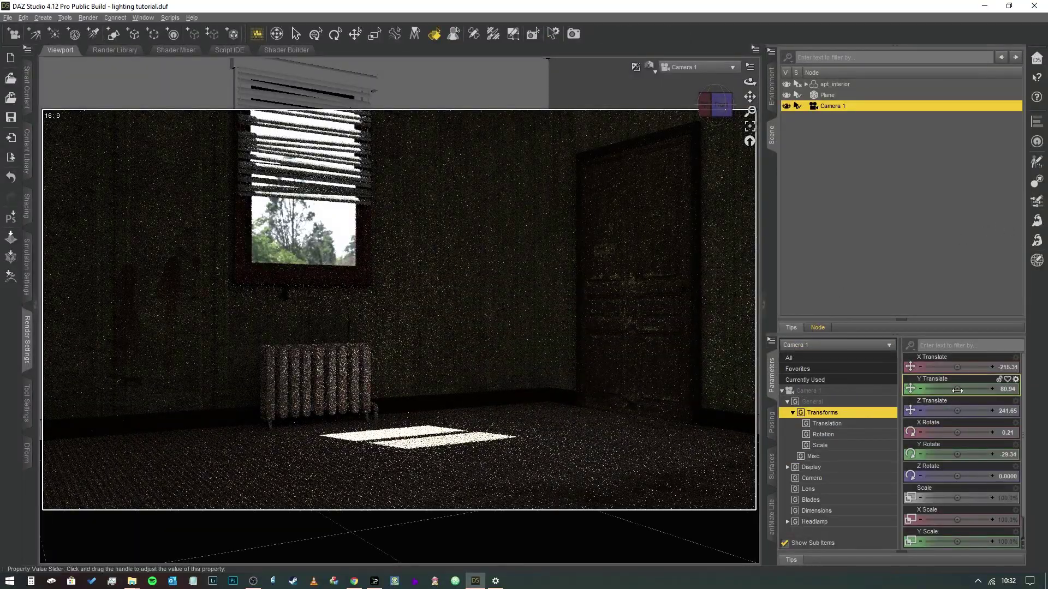
{"action": "left_click", "coordinate": [1005, 389]}
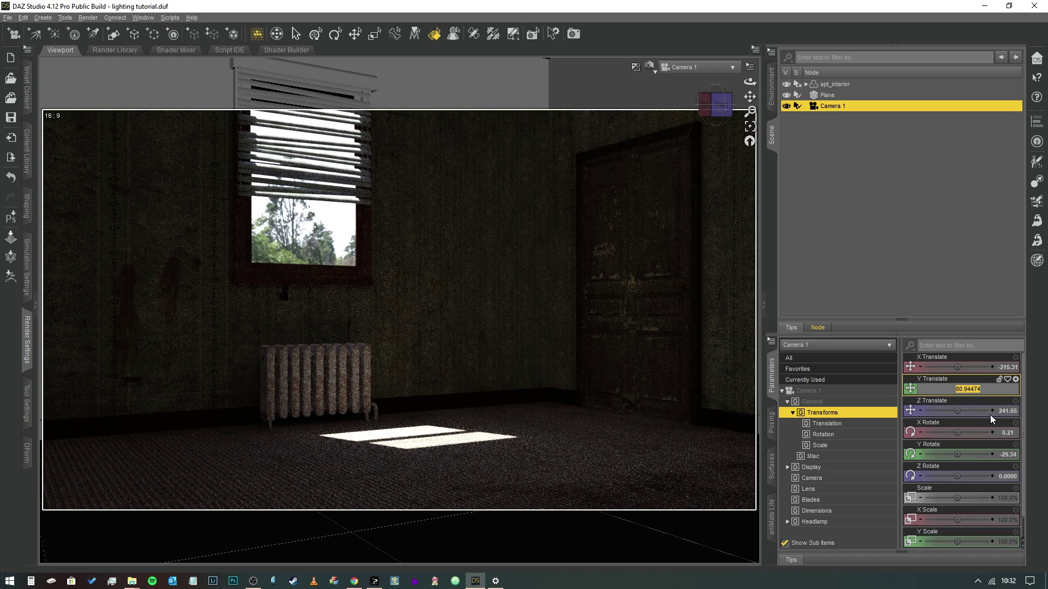
{"action": "type", "text": "165"}
{"action": "key", "text": "Return"}
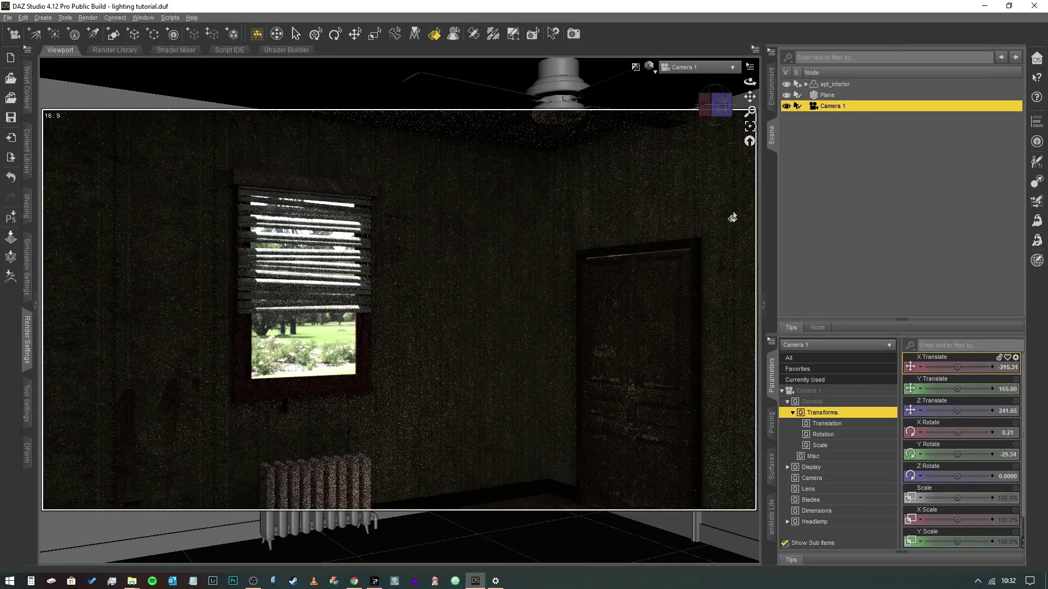
{"action": "left_click", "coordinate": [1010, 390]}
{"action": "type", "text": "1"}
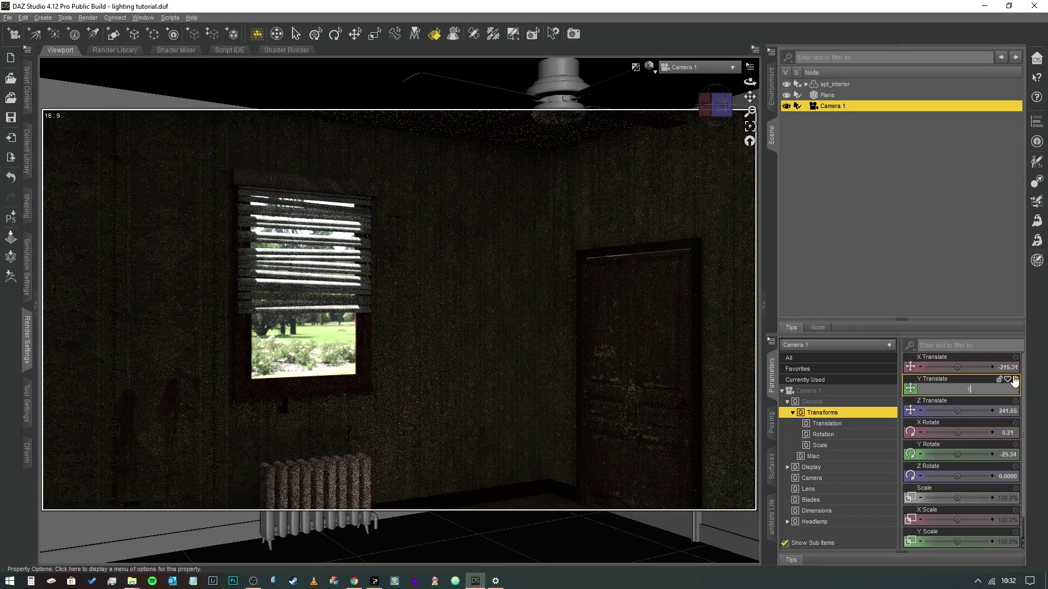
{"action": "type", "text": "35"}
{"action": "key", "text": "Return"}
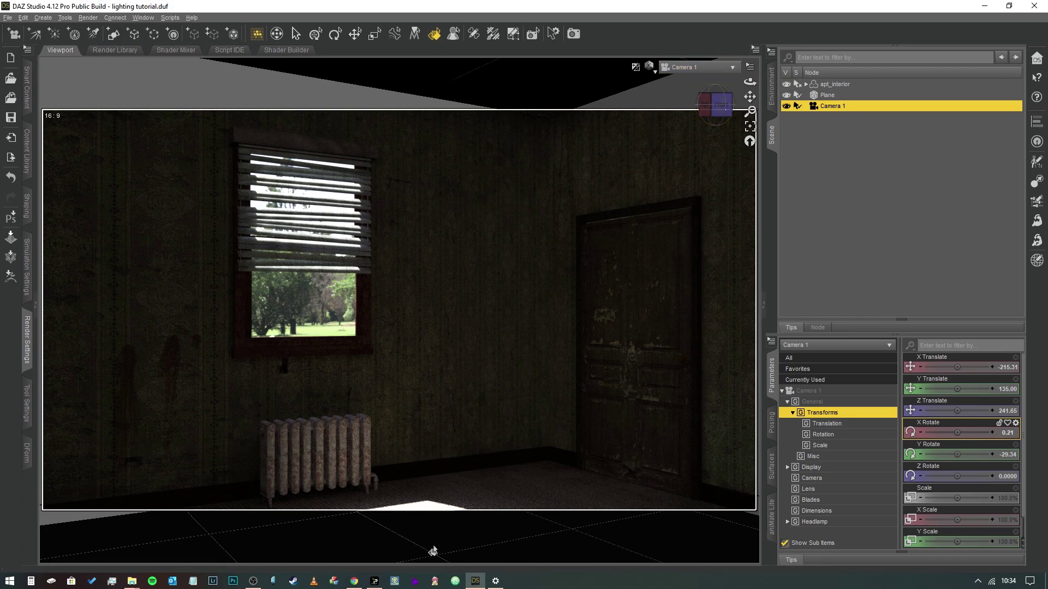
Step: Switch the viewport to Perspective View with Texture Shaded draw style
{"action": "left_click", "coordinate": [679, 69]}
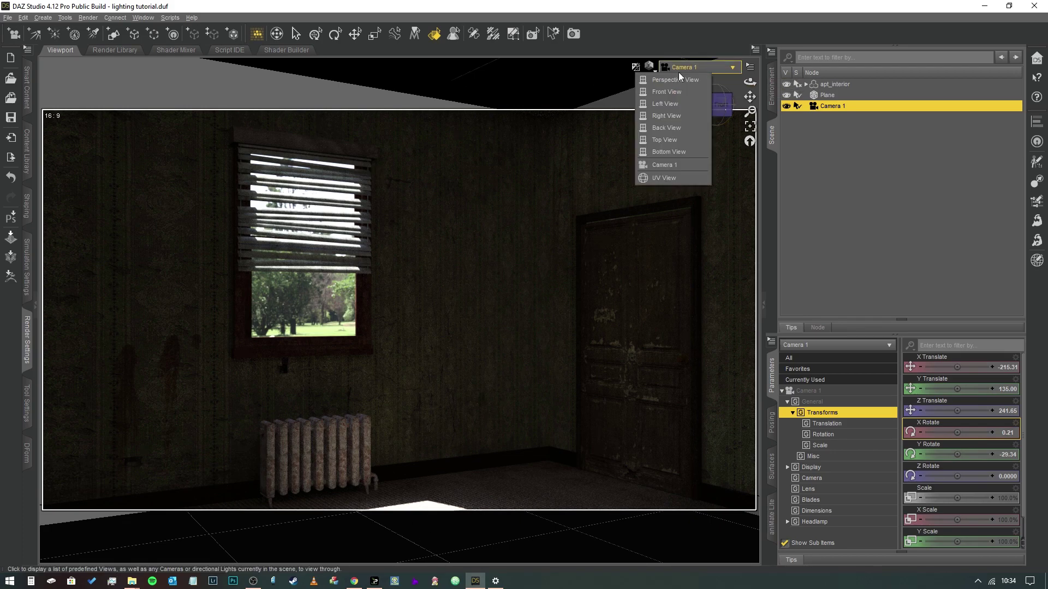
{"action": "left_click", "coordinate": [679, 79]}
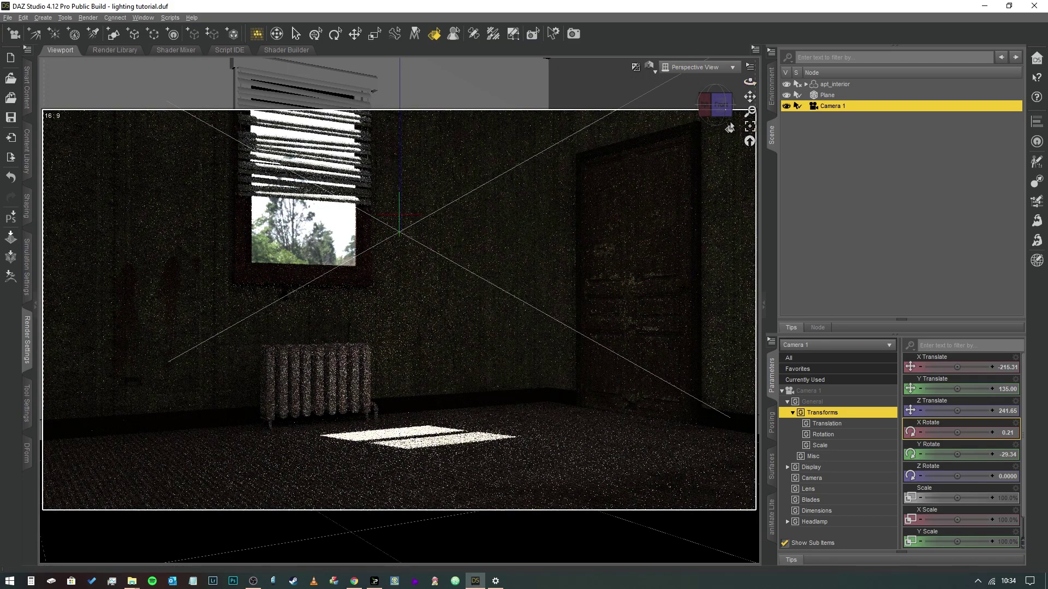
{"action": "left_click", "coordinate": [651, 66]}
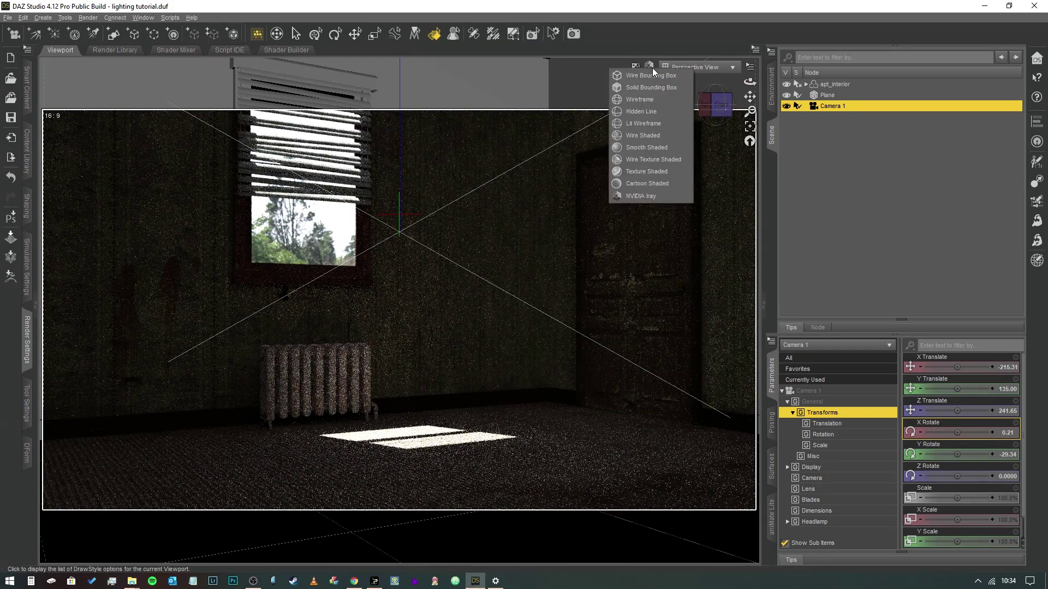
{"action": "left_click", "coordinate": [643, 173]}
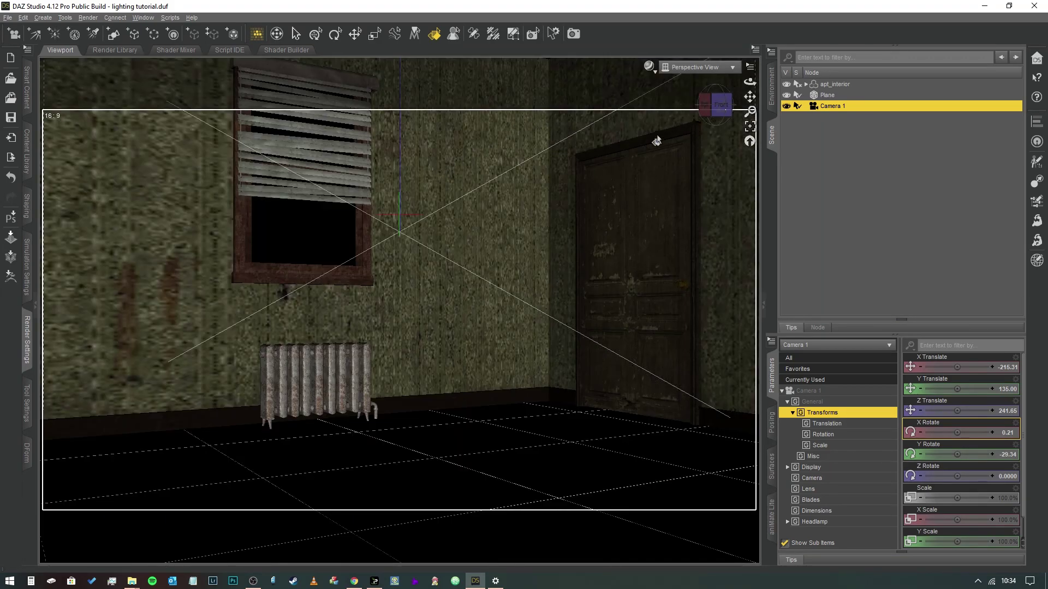
Step: Hide Camera 1, create a Sphere primitive, and select the new sphere
{"action": "left_click", "coordinate": [787, 107]}
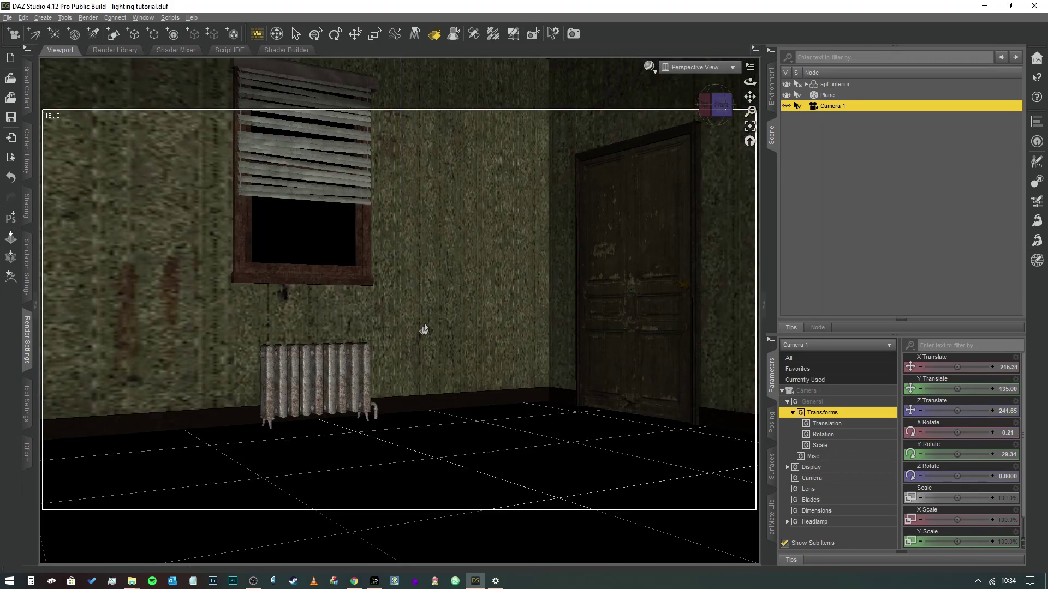
{"action": "left_click", "coordinate": [113, 34]}
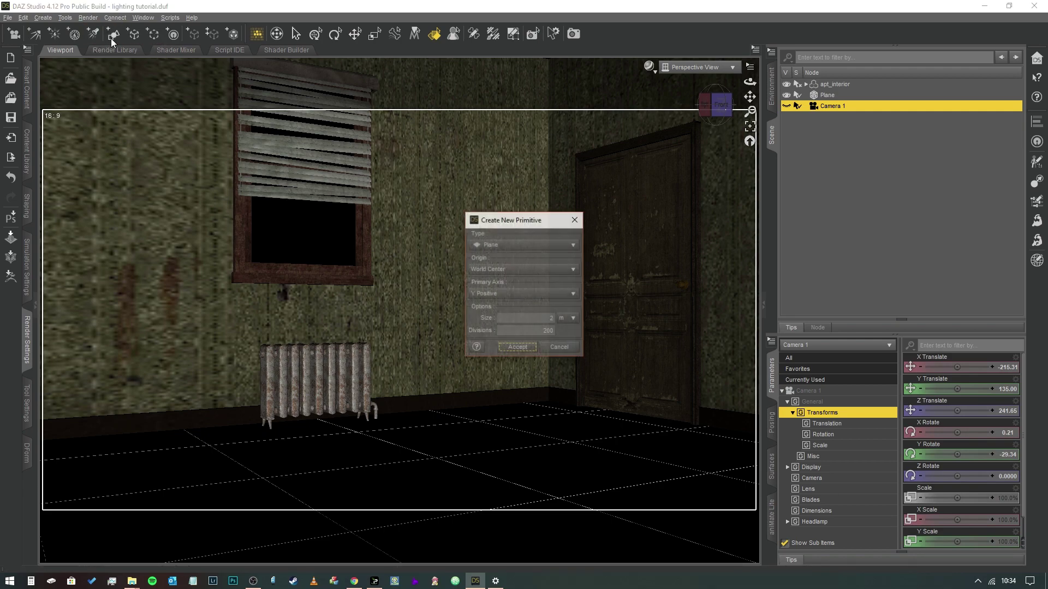
{"action": "left_click", "coordinate": [529, 244]}
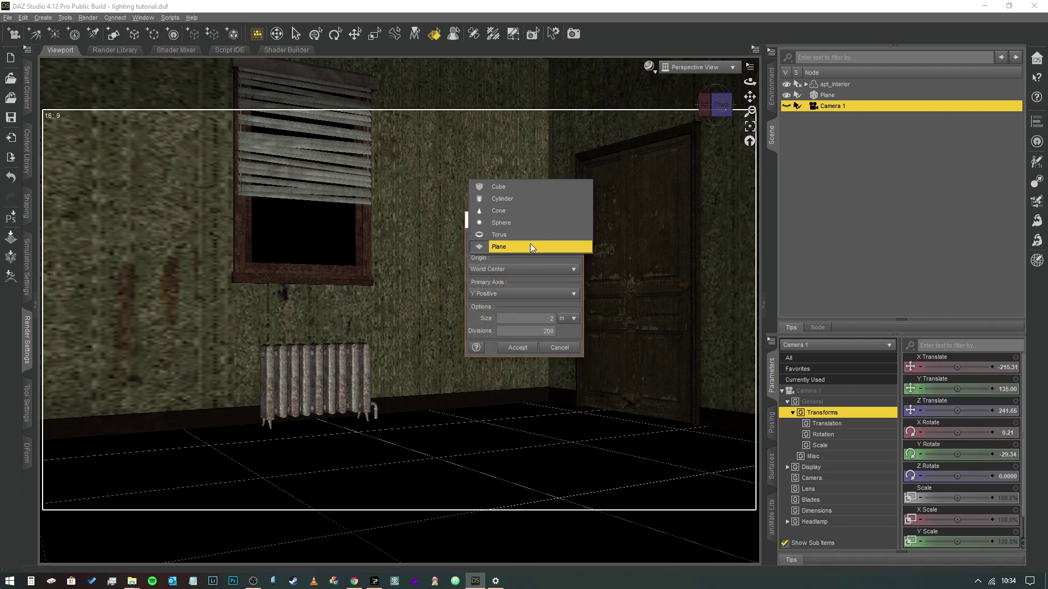
{"action": "left_click", "coordinate": [513, 220]}
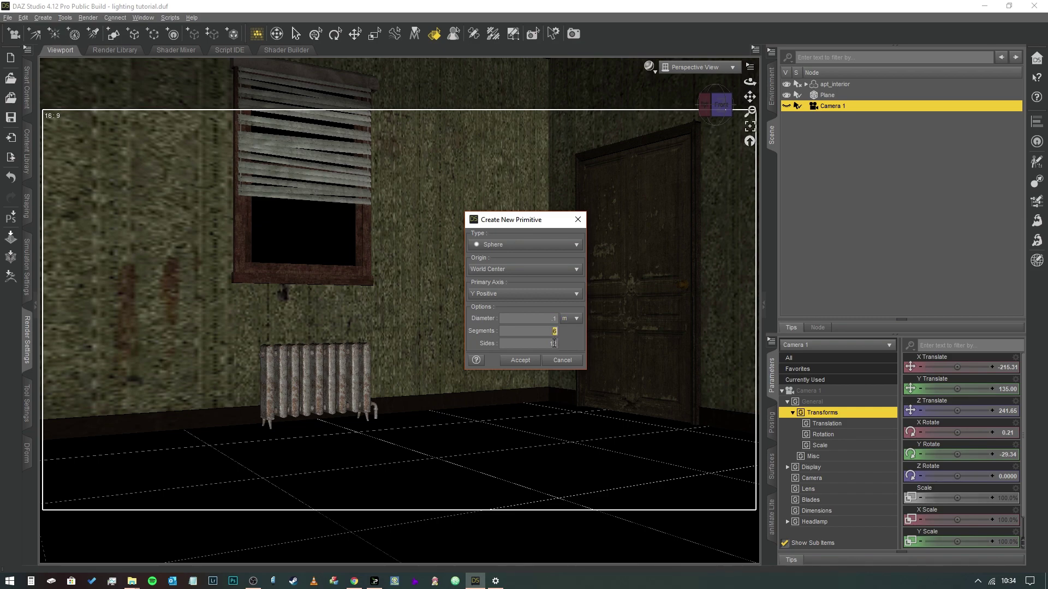
{"action": "left_click", "coordinate": [533, 362]}
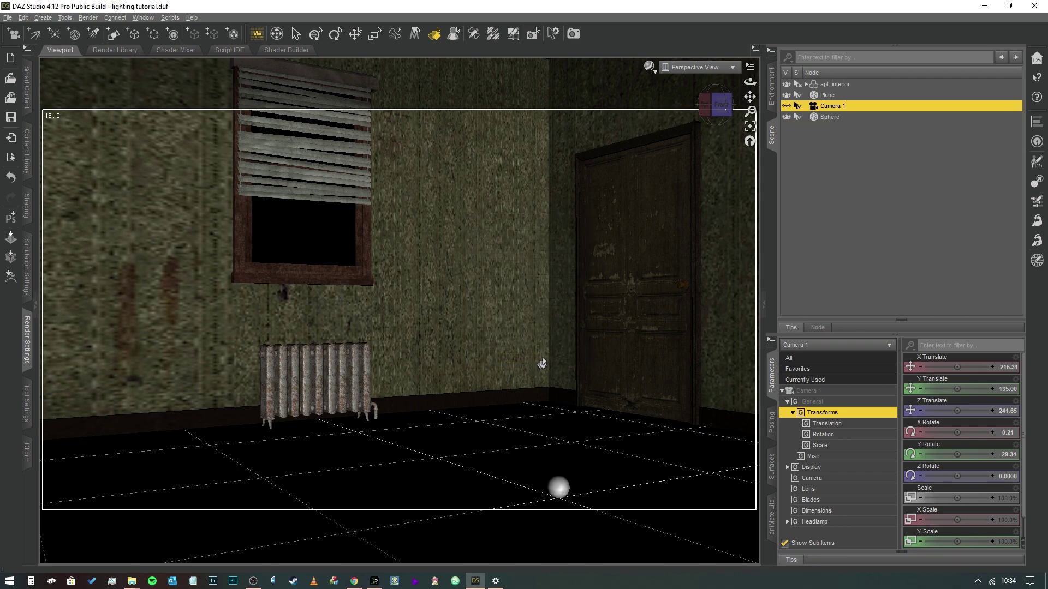
{"action": "left_click", "coordinate": [563, 489]}
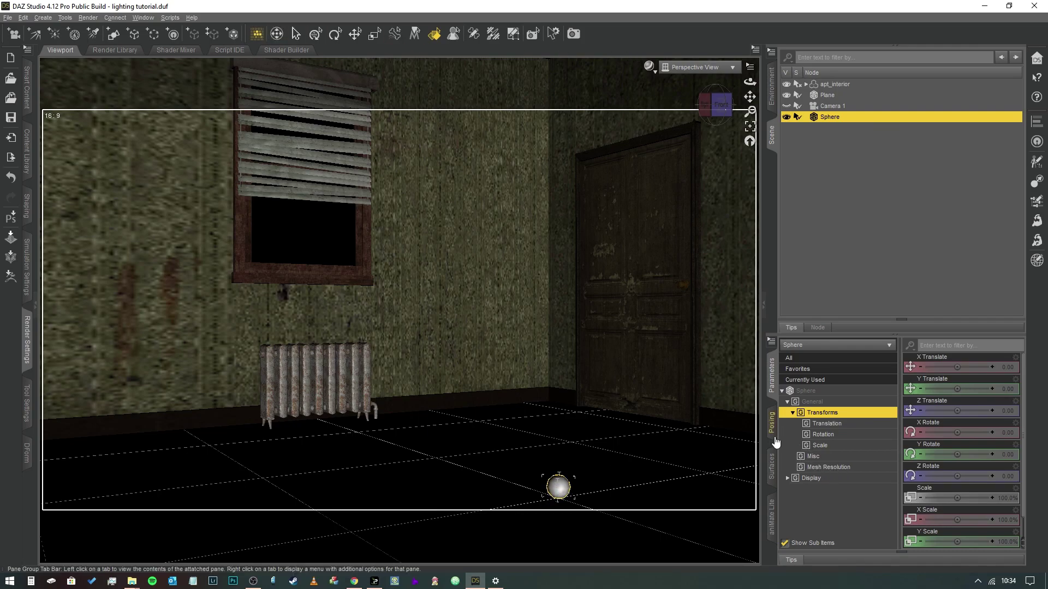
Step: Drag the sphere up into the ceiling fan's light bowl, orbiting to check placement
{"action": "left_click", "coordinate": [347, 43]}
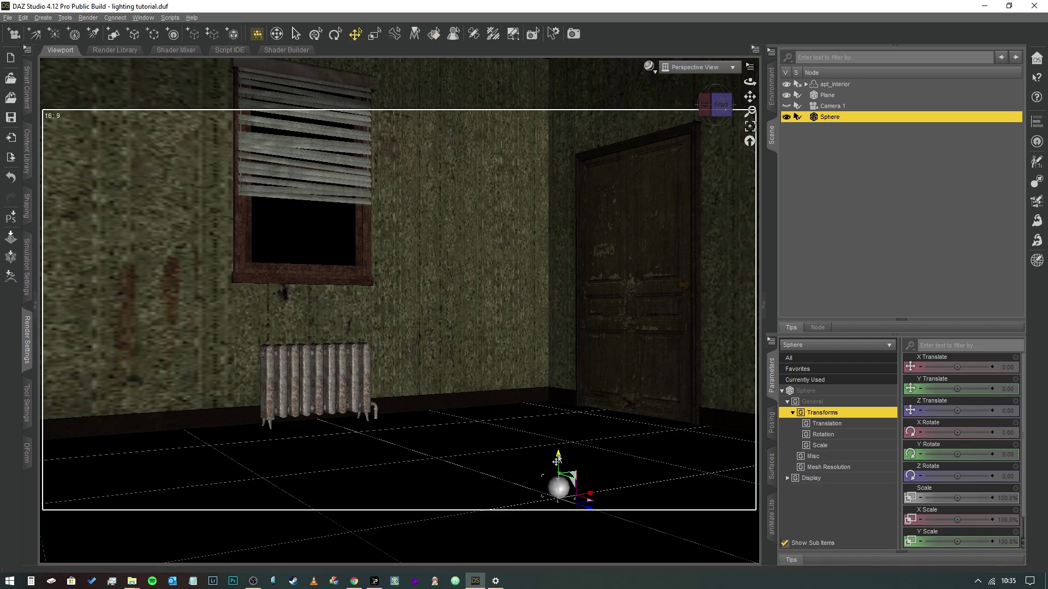
{"action": "left_click_drag", "start_coordinate": [557, 461], "coordinate": [554, 10]}
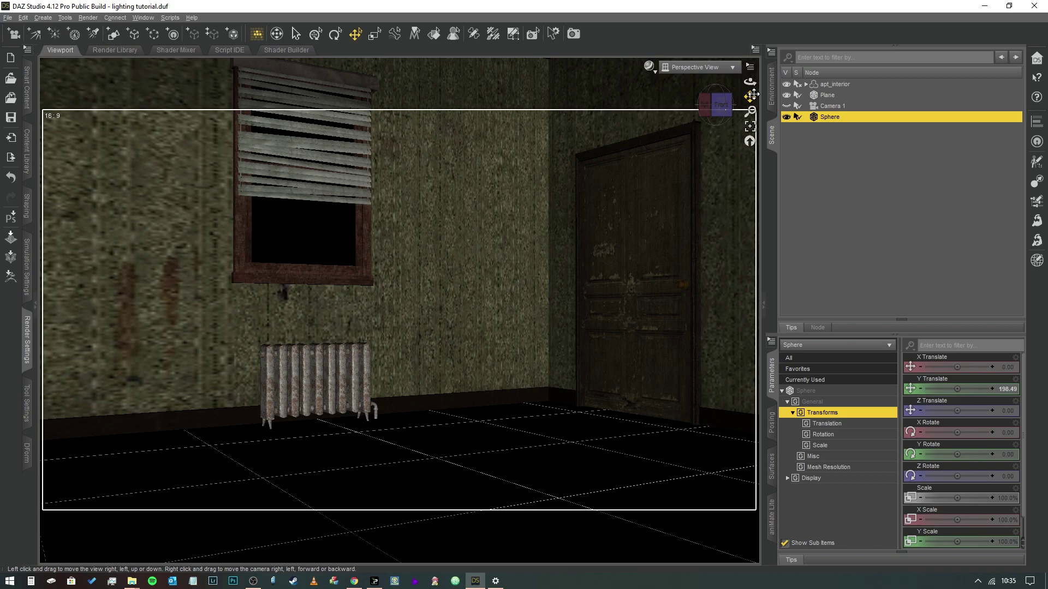
{"action": "left_click_drag", "start_coordinate": [752, 96], "coordinate": [538, 140]}
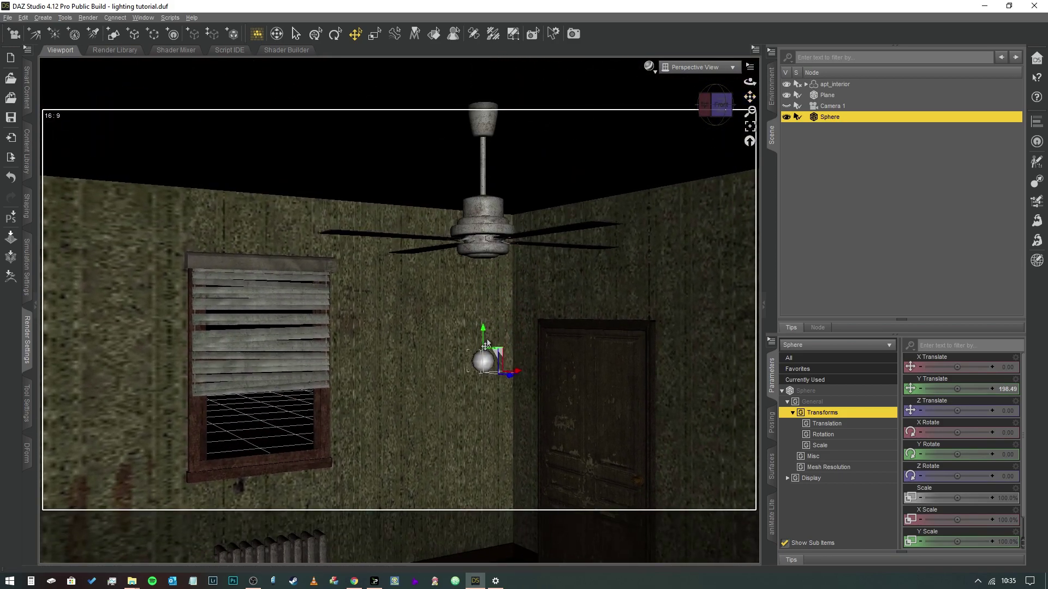
{"action": "left_click_drag", "start_coordinate": [483, 332], "coordinate": [480, 232]}
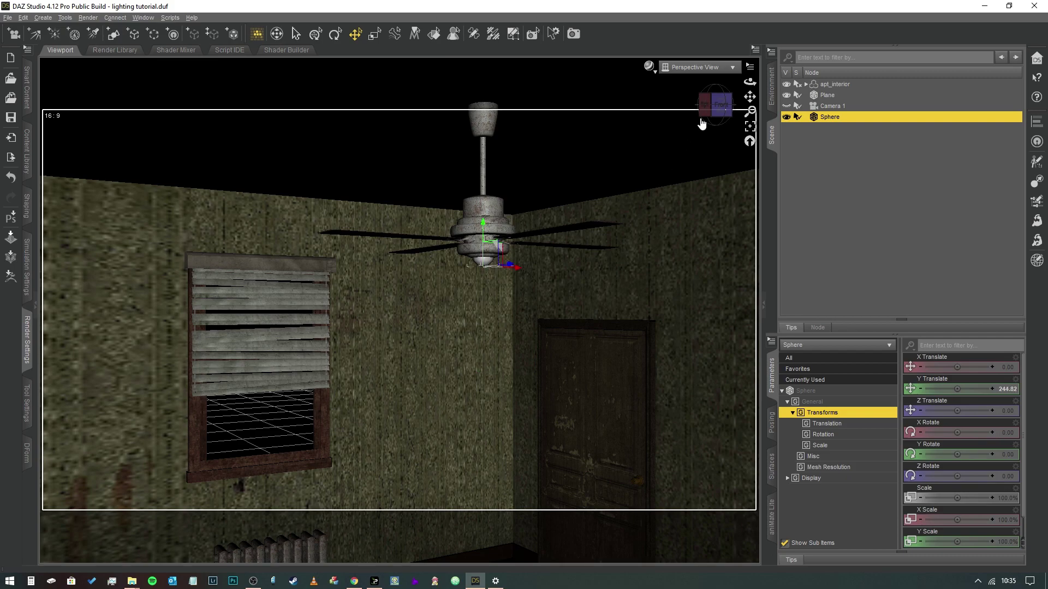
{"action": "left_click_drag", "start_coordinate": [715, 106], "coordinate": [706, 106]}
{"action": "mouse_move", "coordinate": [715, 104]}
{"action": "left_mouse_down"}
{"action": "mouse_move", "coordinate": [704, 105]}
{"action": "mouse_move", "coordinate": [735, 107]}
{"action": "left_mouse_up"}
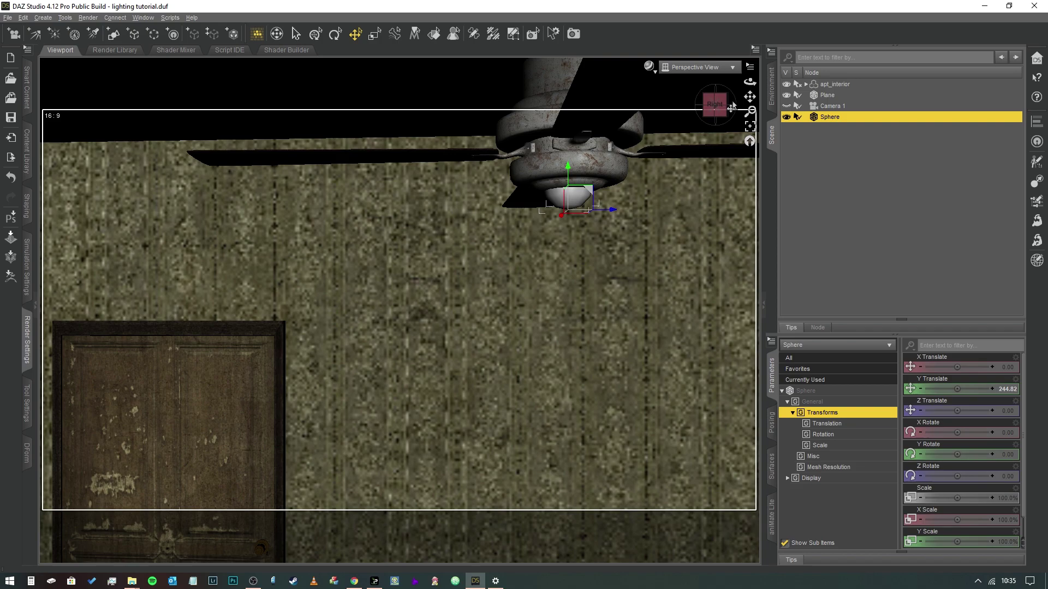
{"action": "left_click", "coordinate": [711, 103]}
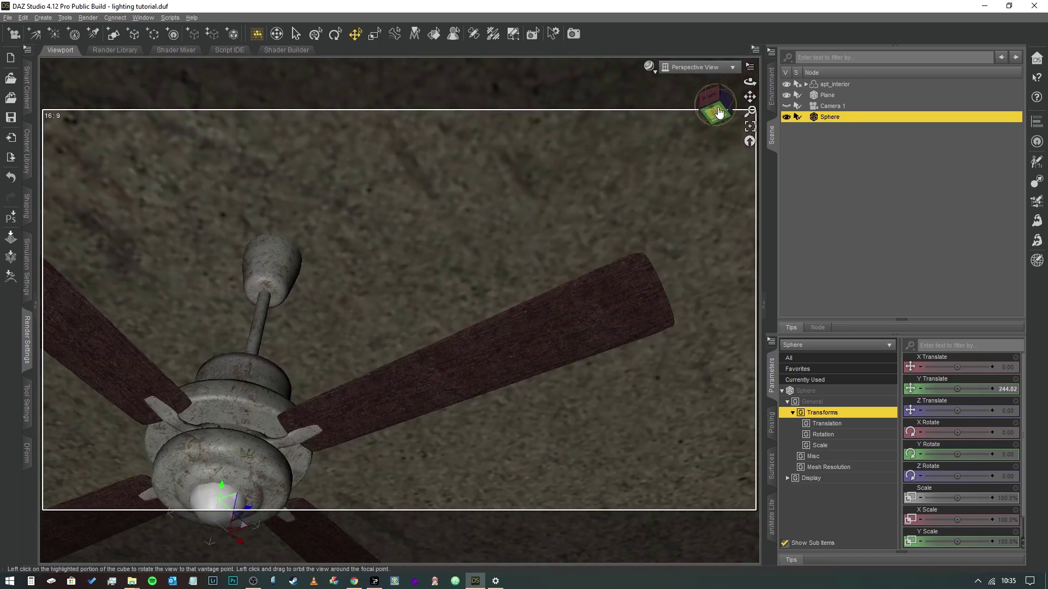
{"action": "left_click", "coordinate": [719, 115]}
{"action": "mouse_move", "coordinate": [716, 115]}
{"action": "left_mouse_down"}
{"action": "mouse_move", "coordinate": [720, 153]}
{"action": "mouse_move", "coordinate": [714, 122]}
{"action": "left_mouse_up"}
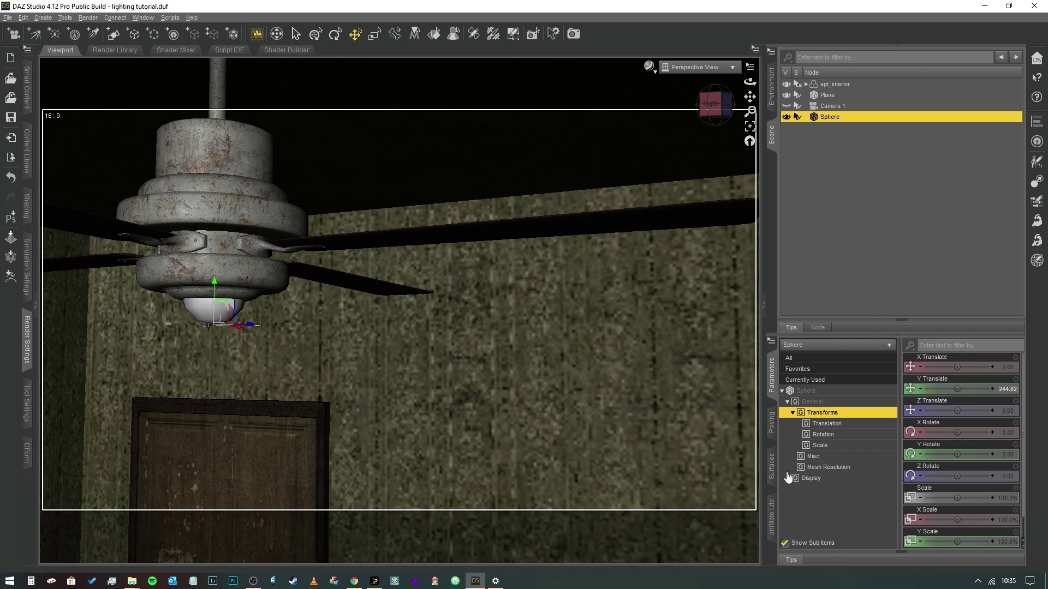
Step: Set the sphere's Default surface Emission Color to pale yellow-white 0.97/1.00/0.67
{"action": "left_click", "coordinate": [771, 467]}
{"action": "left_click", "coordinate": [789, 412]}
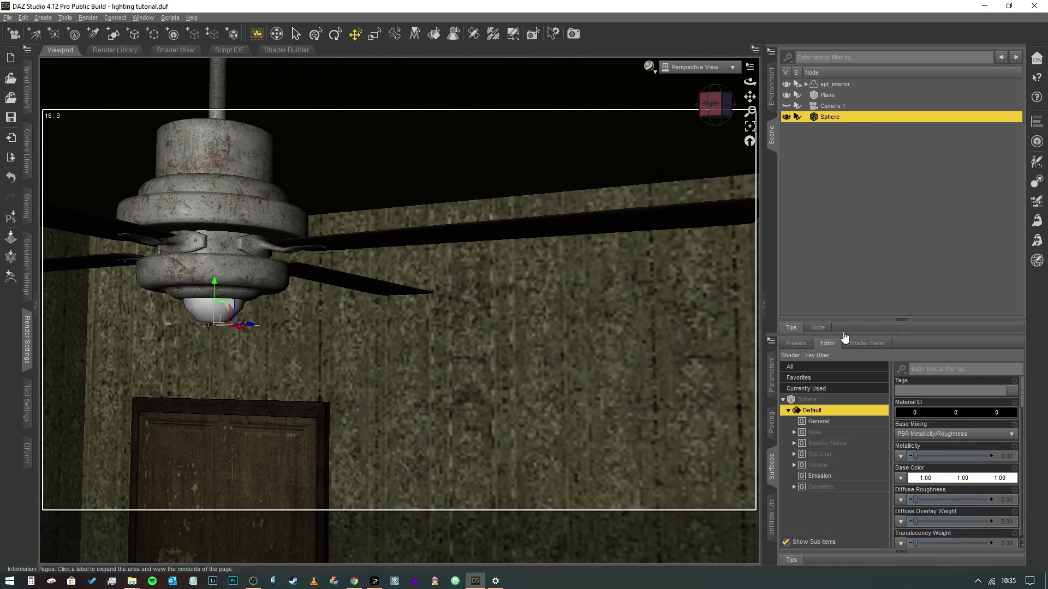
{"action": "left_click", "coordinate": [820, 476]}
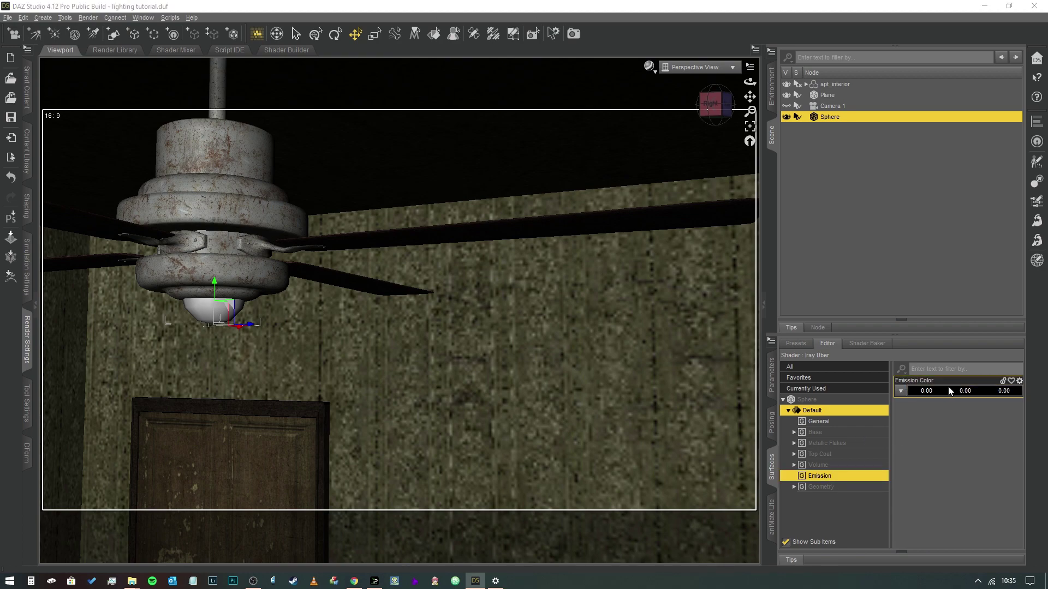
{"action": "left_click", "coordinate": [928, 390]}
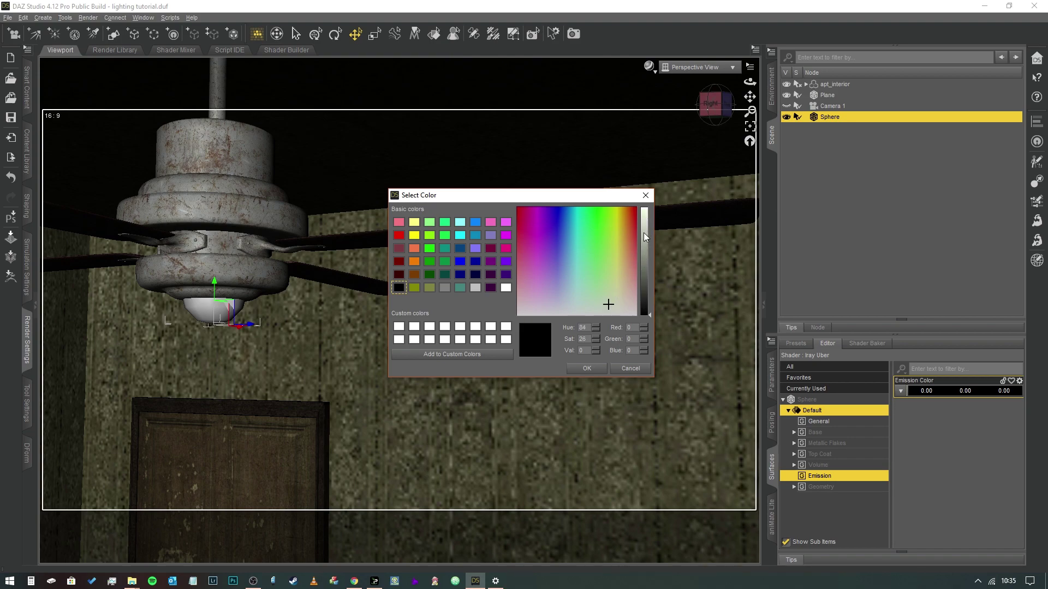
{"action": "left_click_drag", "start_coordinate": [643, 235], "coordinate": [644, 194]}
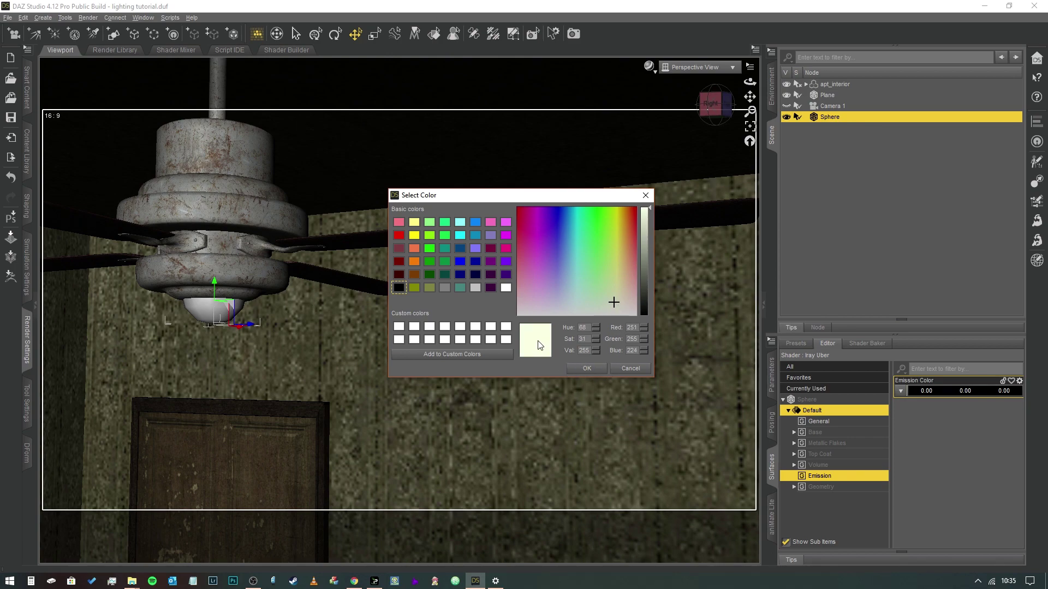
{"action": "left_click", "coordinate": [587, 368]}
Step: Change the sphere's Luminance Units to kcd/m^2
{"action": "left_click", "coordinate": [961, 494]}
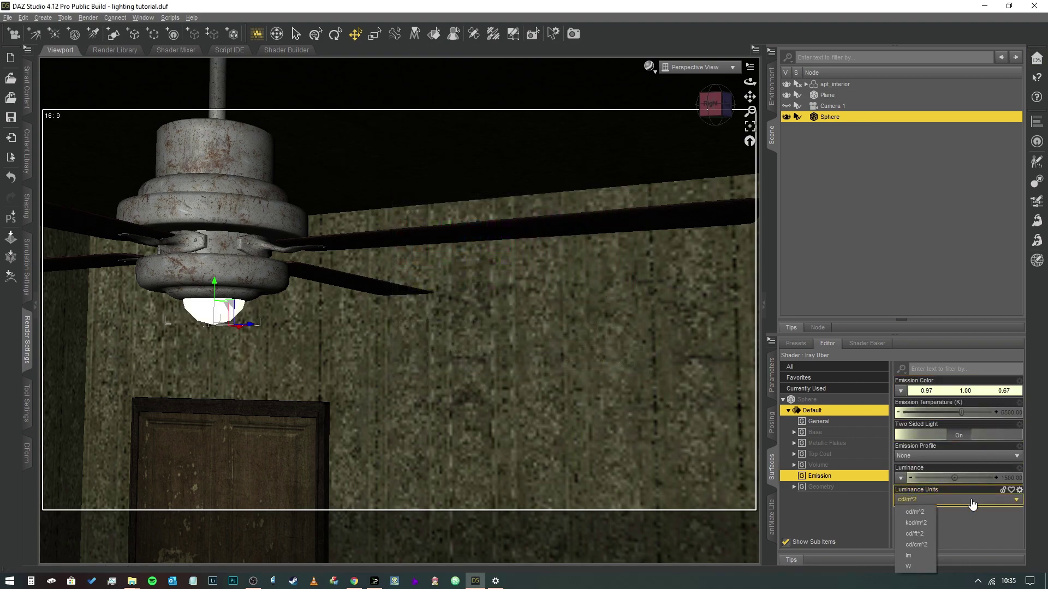
{"action": "left_click", "coordinate": [925, 521]}
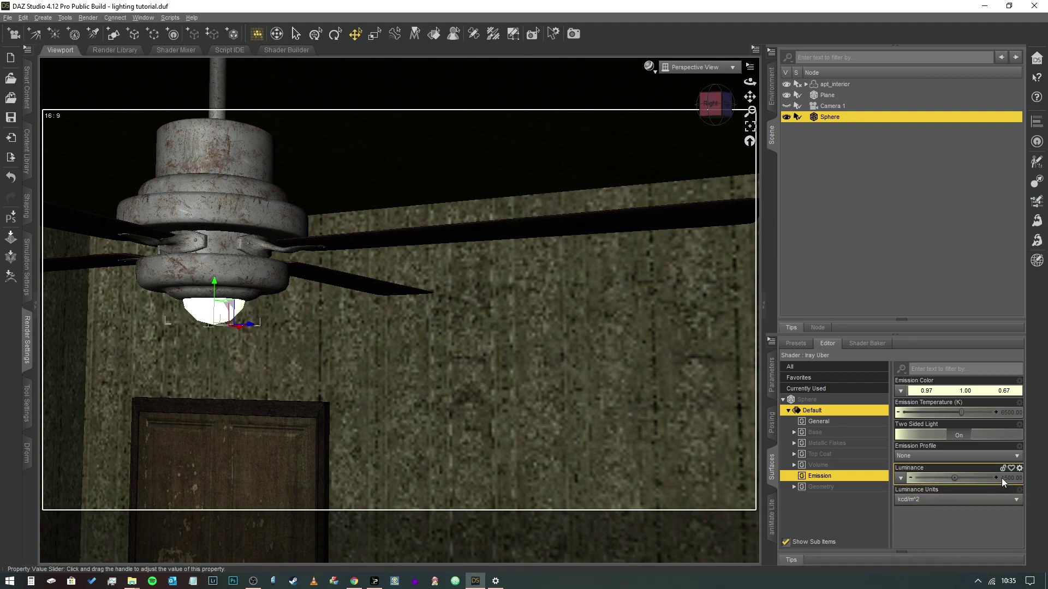
{"action": "left_click", "coordinate": [705, 67]}
Step: Look through Camera 1 with the NVIDIA Iray draw style
{"action": "left_click", "coordinate": [705, 160]}
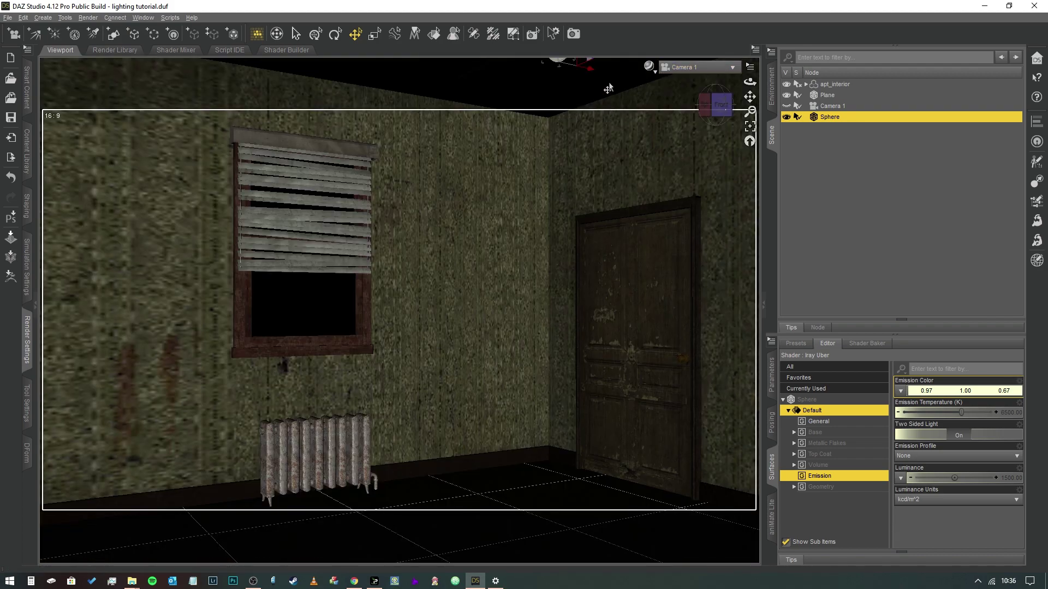
{"action": "left_click", "coordinate": [648, 67]}
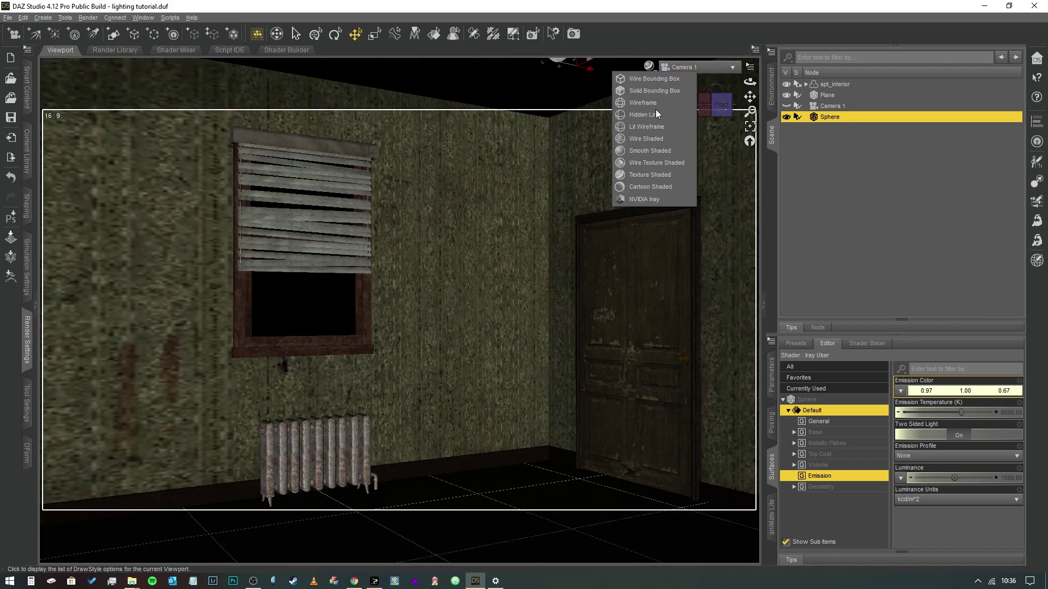
{"action": "left_click", "coordinate": [662, 194]}
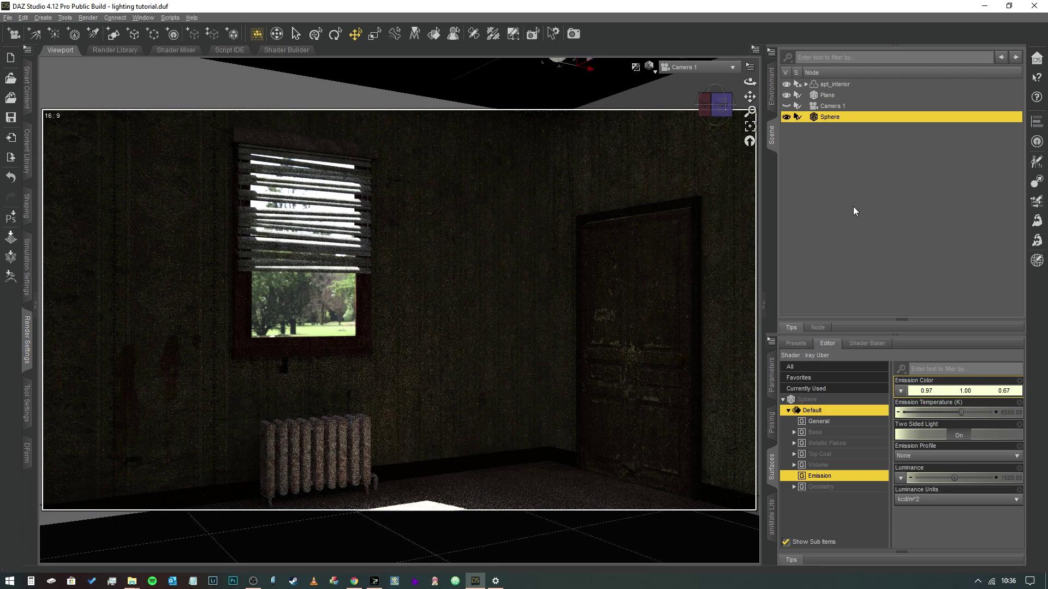
Step: Try a bulb luminance of 5000, then 15000
{"action": "left_click", "coordinate": [1010, 478]}
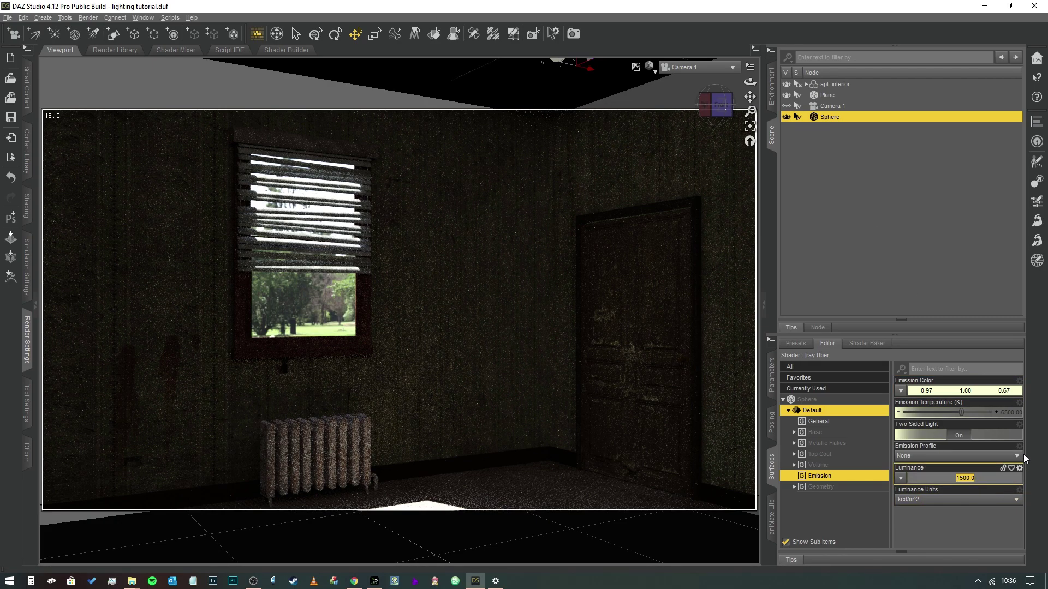
{"action": "type", "text": "5000"}
{"action": "key", "text": "Return"}
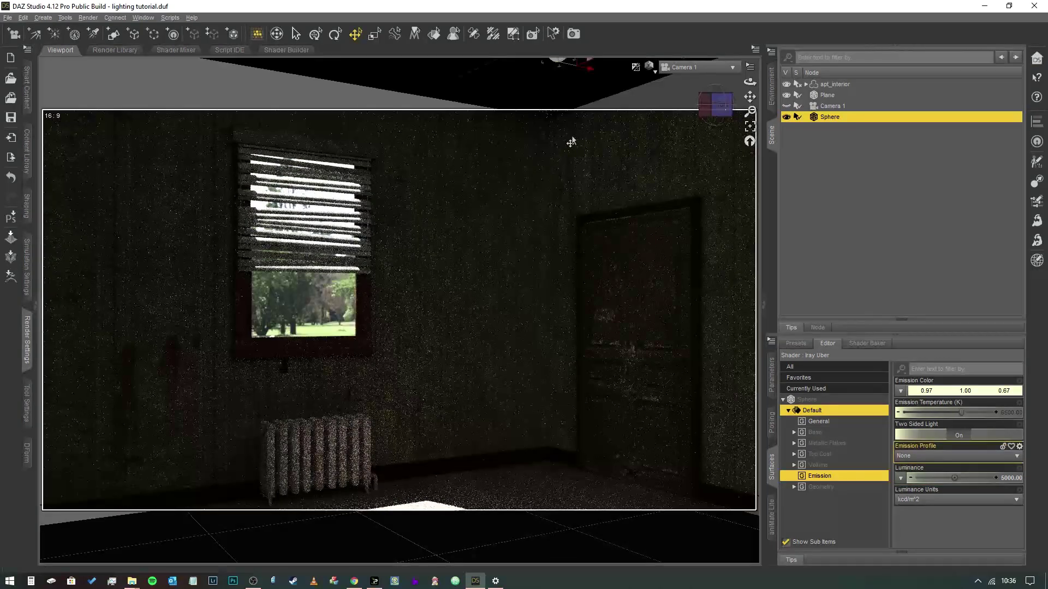
{"action": "left_click", "coordinate": [1012, 480]}
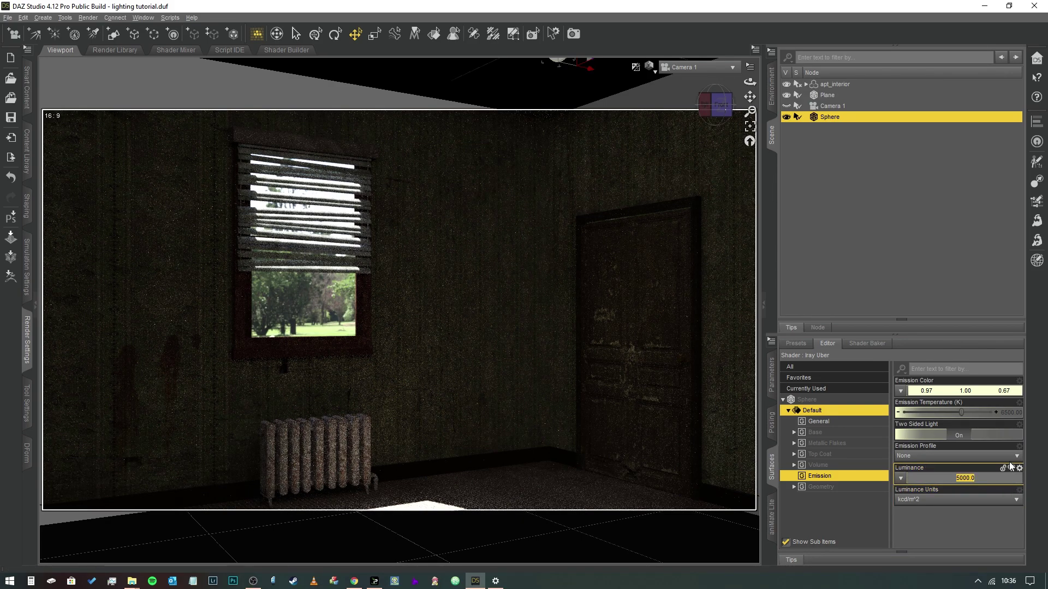
{"action": "type", "text": "15"}
{"action": "key", "text": "Return"}
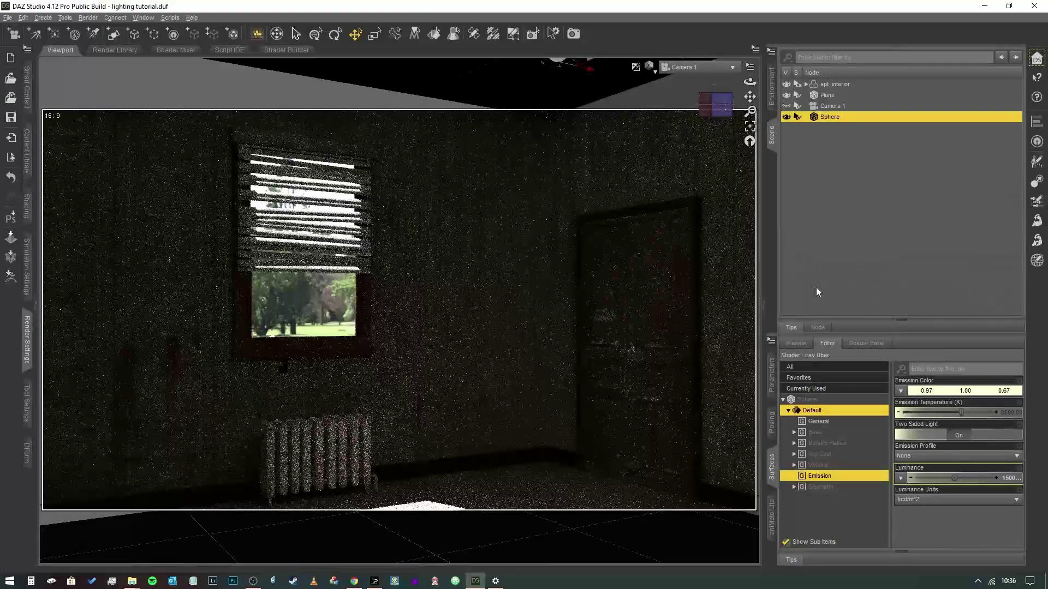
Step: Check the lamp in Perspective View, then return to Camera 1 and set luminance to 5000
{"action": "left_click", "coordinate": [701, 67]}
{"action": "left_click", "coordinate": [700, 69]}
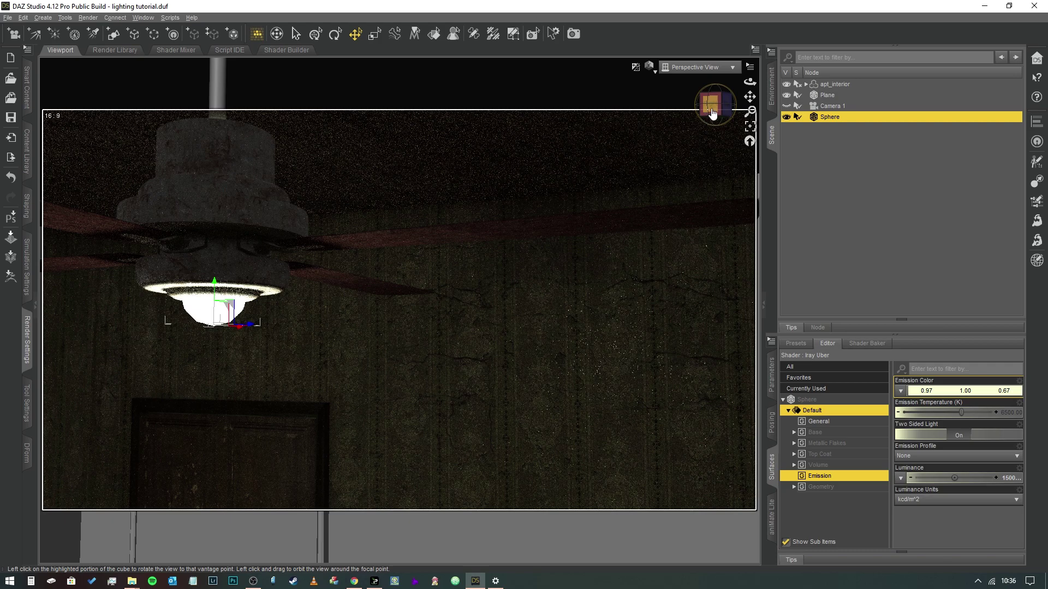
{"action": "left_click", "coordinate": [696, 67]}
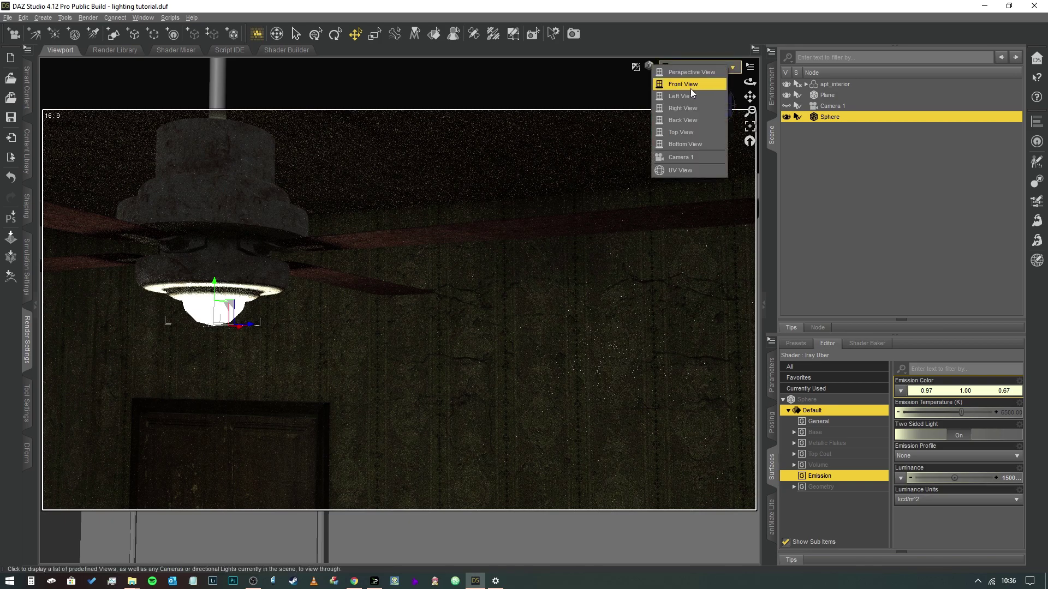
{"action": "left_click", "coordinate": [695, 158]}
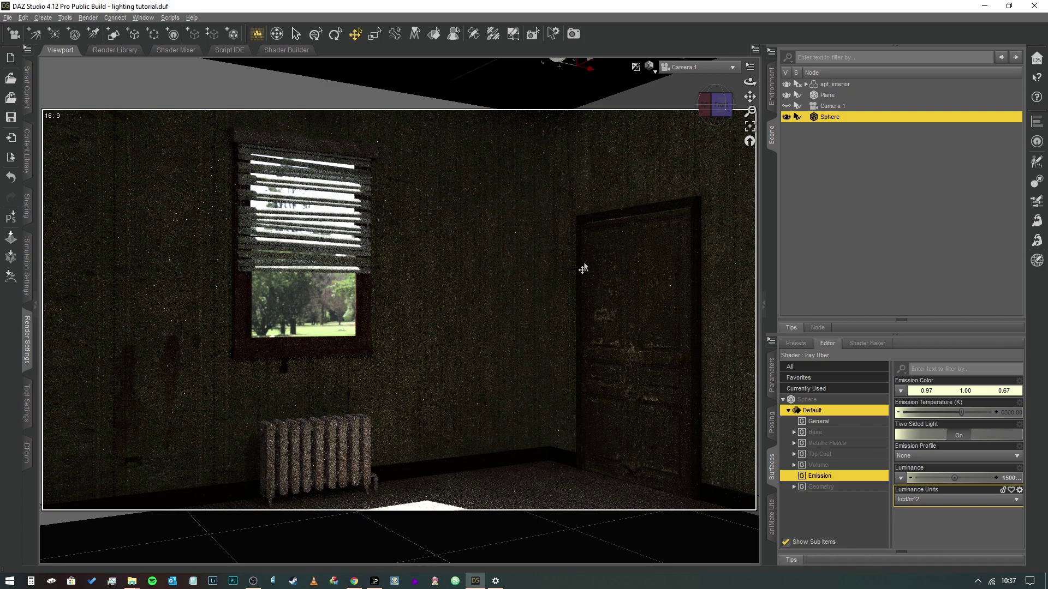
{"action": "left_click", "coordinate": [1010, 478]}
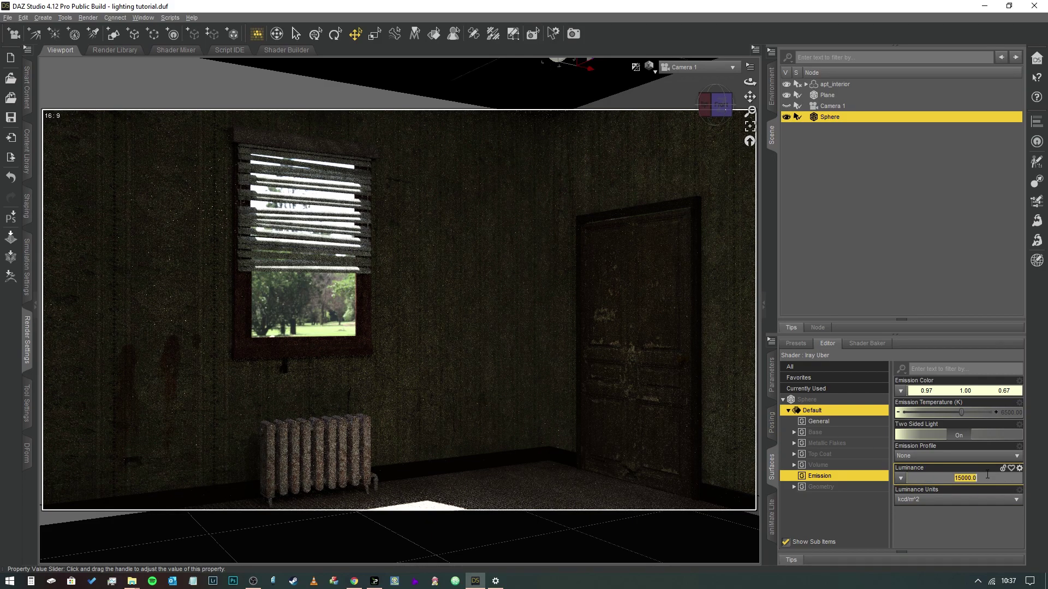
{"action": "type", "text": "500"}
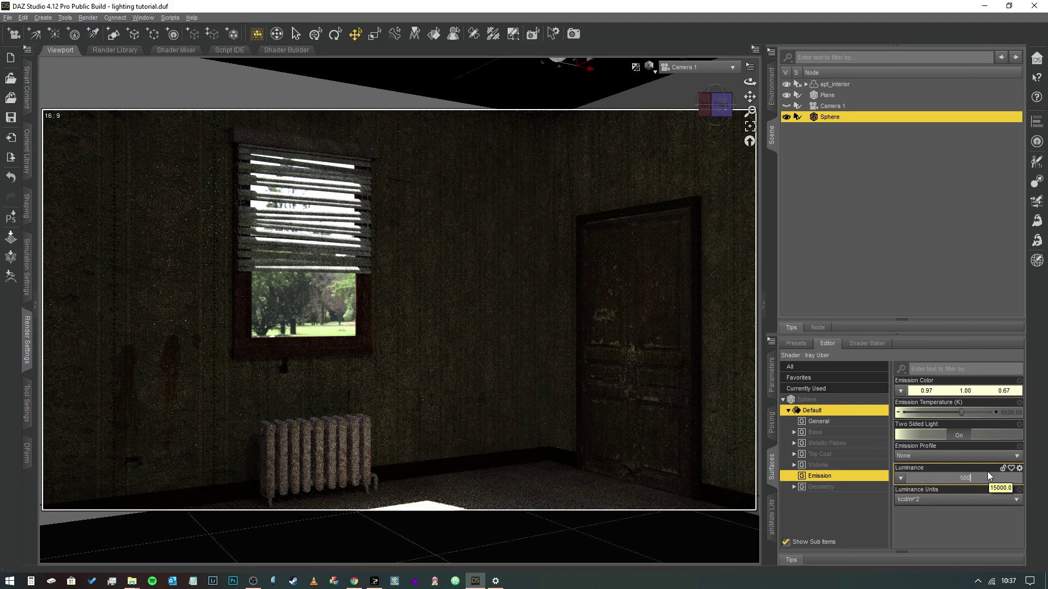
{"action": "type", "text": "00"}
{"action": "key", "text": "Return"}
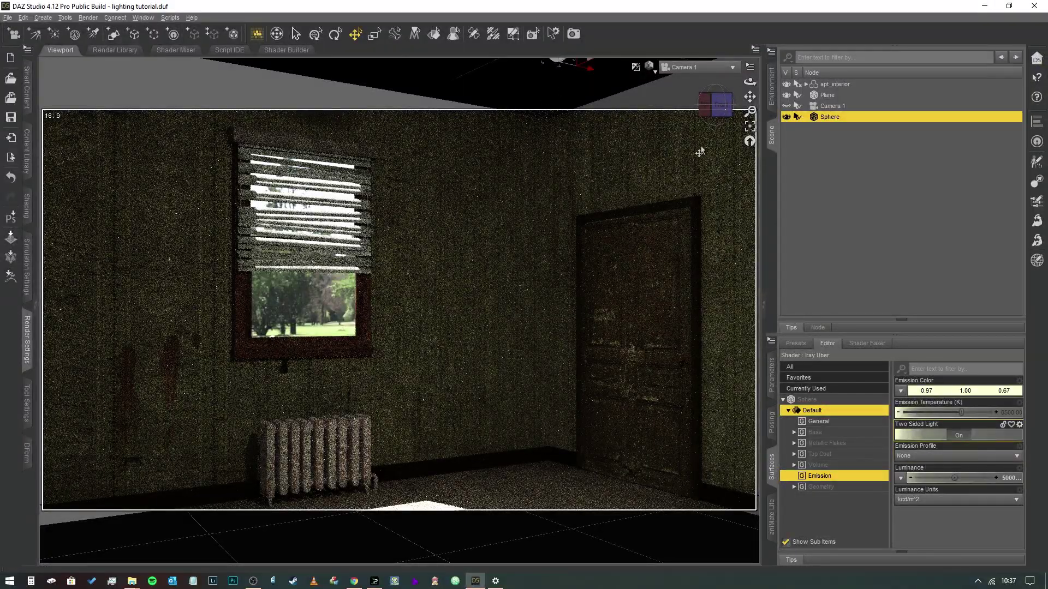
Step: Collapse the side panes and orbit Camera 1 to frame window, door and sunlit carpet
{"action": "left_click", "coordinate": [771, 145]}
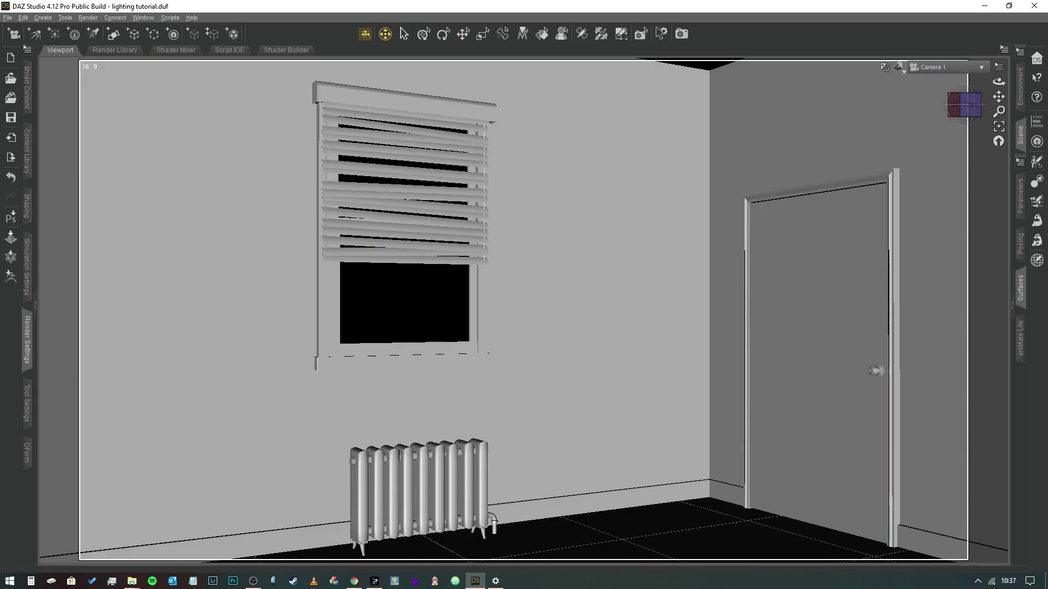
{"action": "left_click_drag", "start_coordinate": [649, 415], "coordinate": [649, 328]}
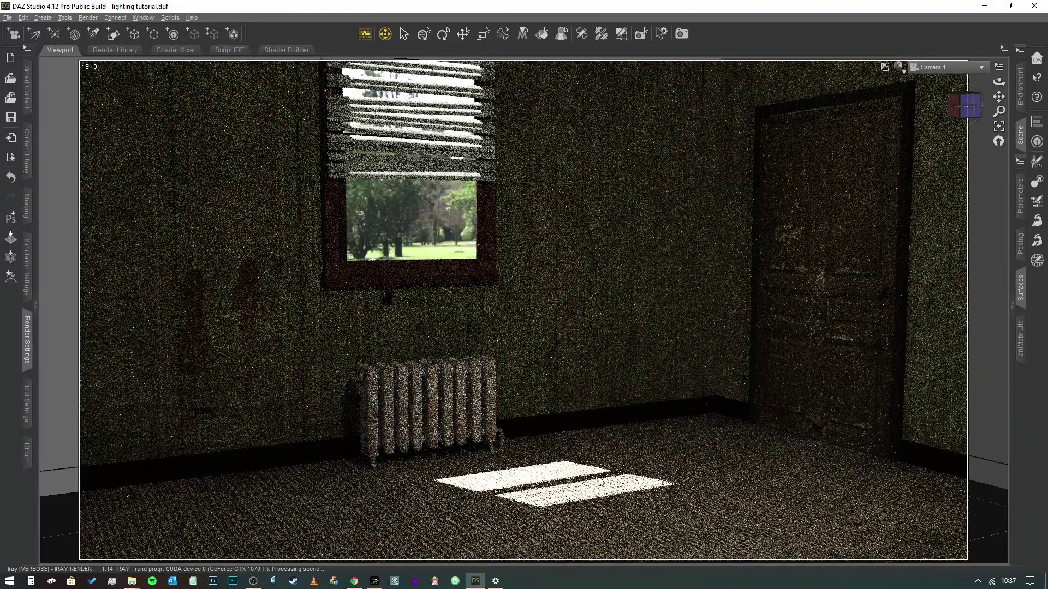
{"action": "left_click_drag", "start_coordinate": [662, 397], "coordinate": [682, 243]}
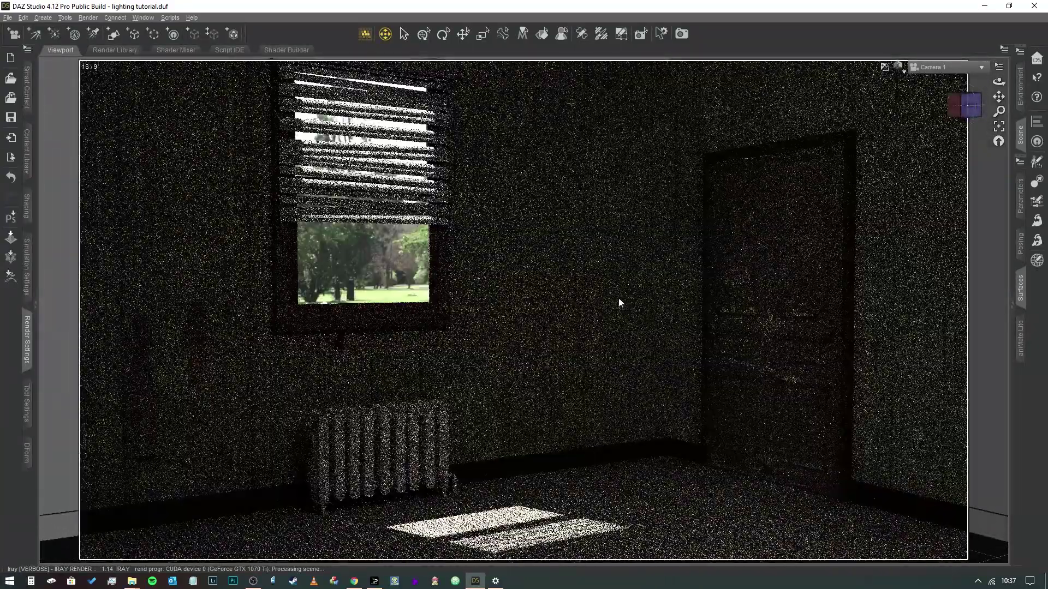
{"action": "left_click_drag", "start_coordinate": [595, 281], "coordinate": [597, 285], "text": "alt"}
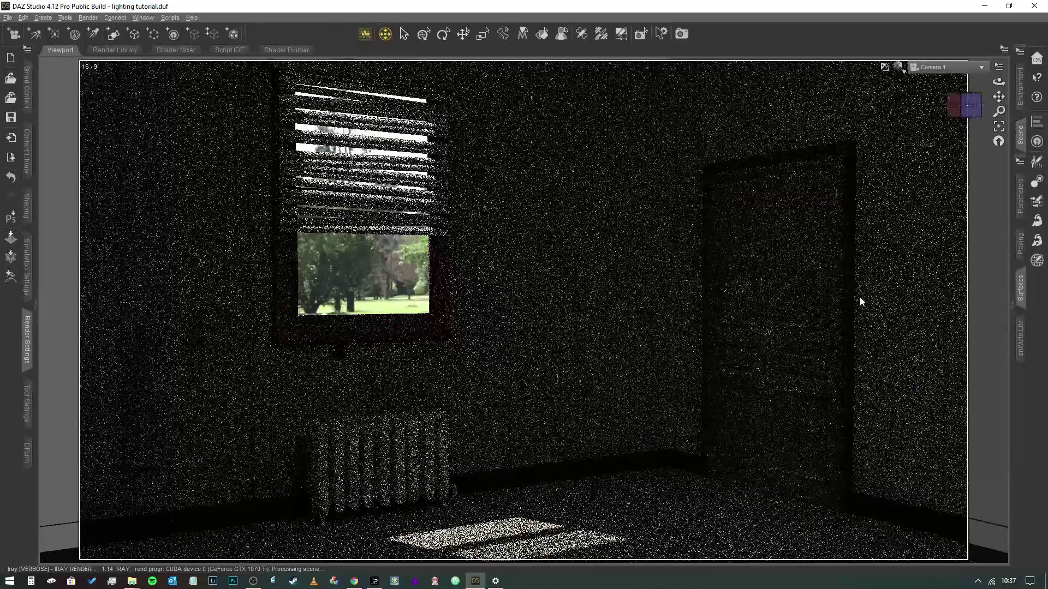